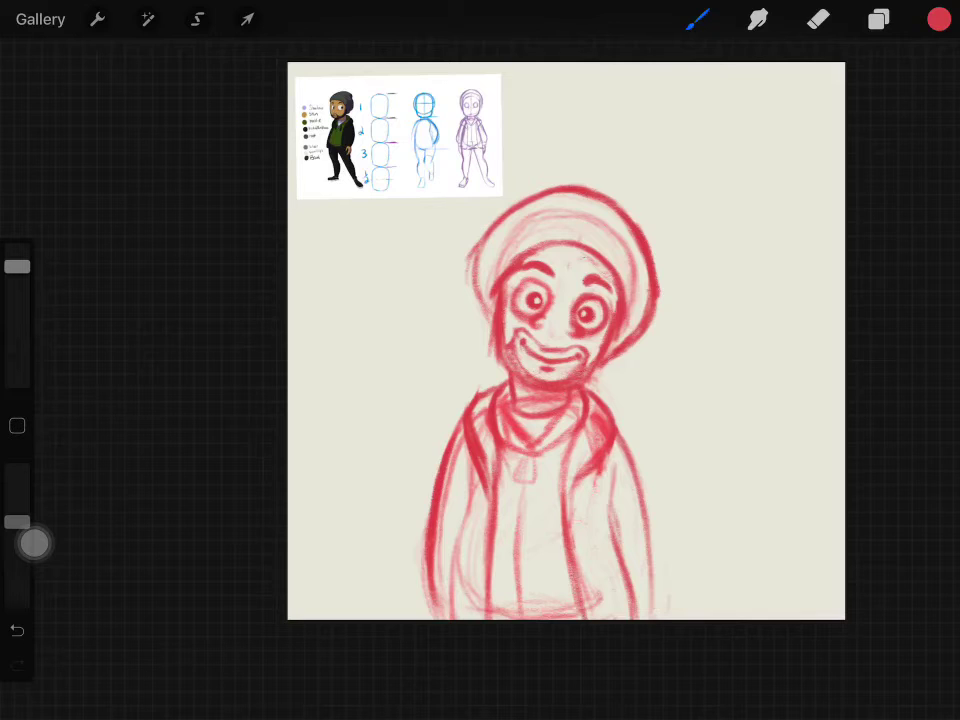
Add a new Layer 4 and ink the left cheek and jaw line in black.
{"action": "left_click", "coordinate": [878, 19]}
{"action": "left_click", "coordinate": [926, 79]}
{"action": "scroll", "coordinate": [560, 360], "scroll_direction": "up", "scroll_amount": 3}
{"action": "left_click_drag", "start_coordinate": [445, 275], "coordinate": [446, 345]}
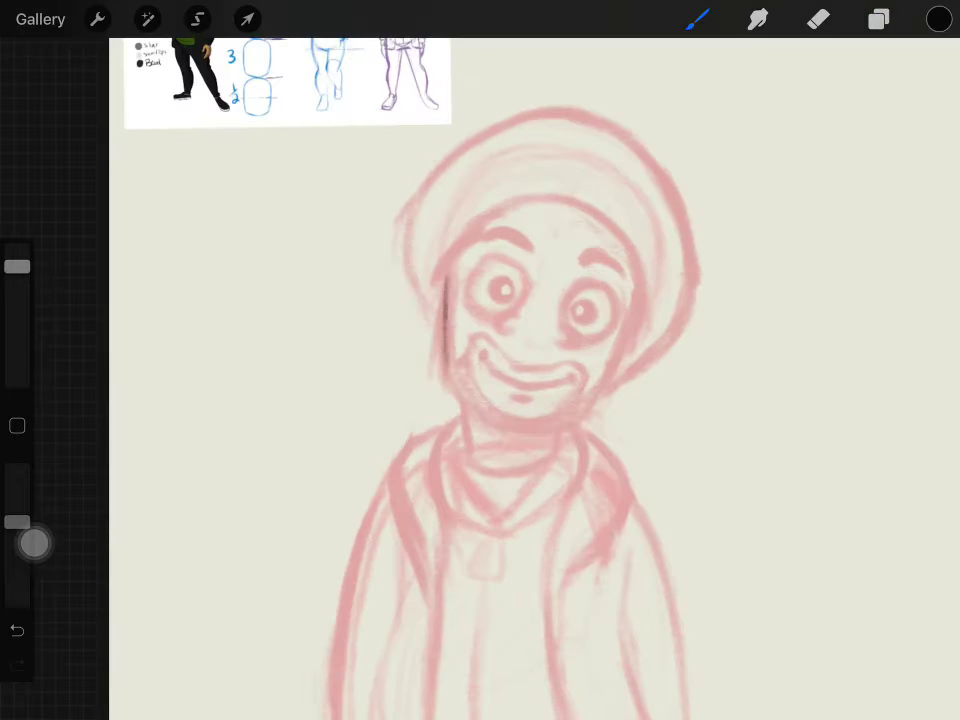
{"action": "left_click_drag", "start_coordinate": [505, 420], "coordinate": [585, 432]}
{"action": "key", "text": "ctrl+z"}
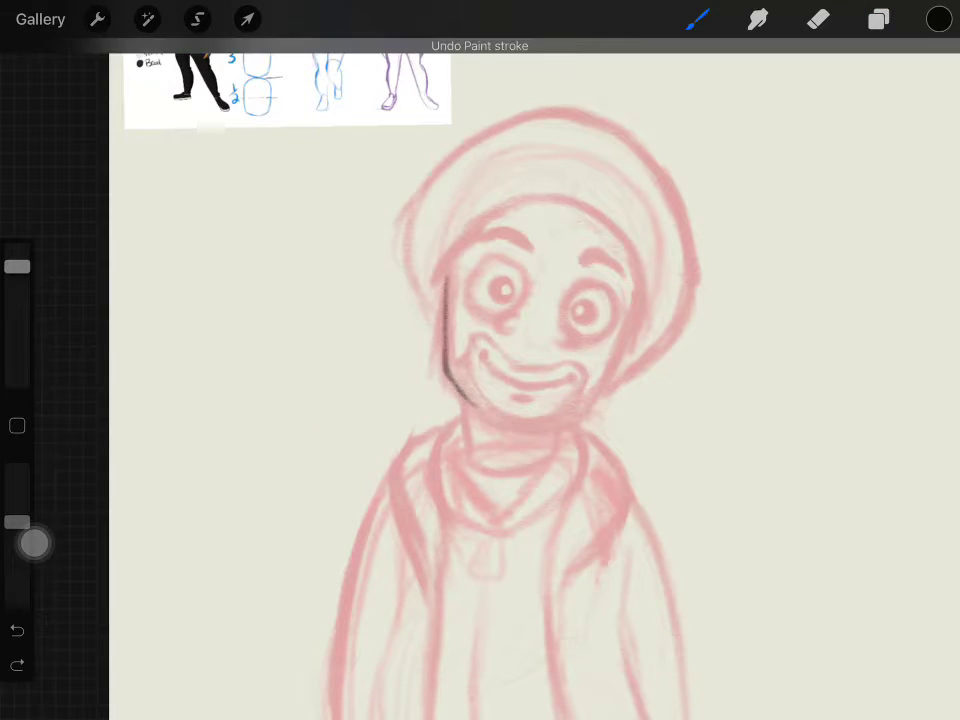
{"action": "key", "text": "ctrl+z"}
{"action": "mouse_move", "coordinate": [446, 280]}
{"action": "left_mouse_down"}
{"action": "mouse_move", "coordinate": [443, 390]}
{"action": "mouse_move", "coordinate": [525, 430]}
{"action": "left_mouse_up"}
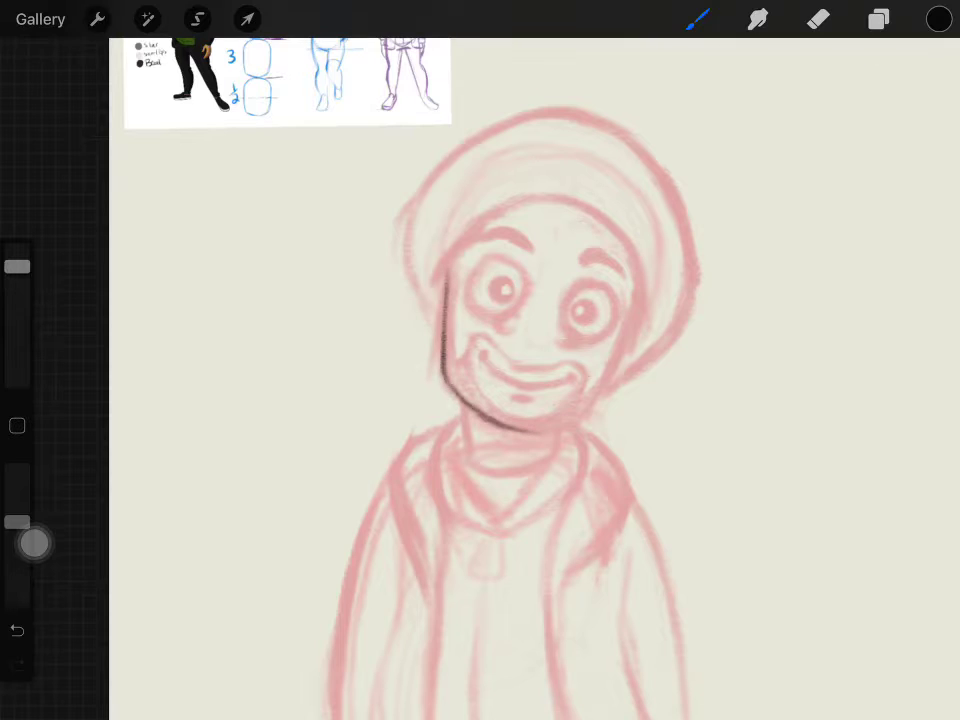
Ink the arc across the face, both hood sides, and a circle around the left eye.
{"action": "left_click_drag", "start_coordinate": [437, 285], "coordinate": [640, 315]}
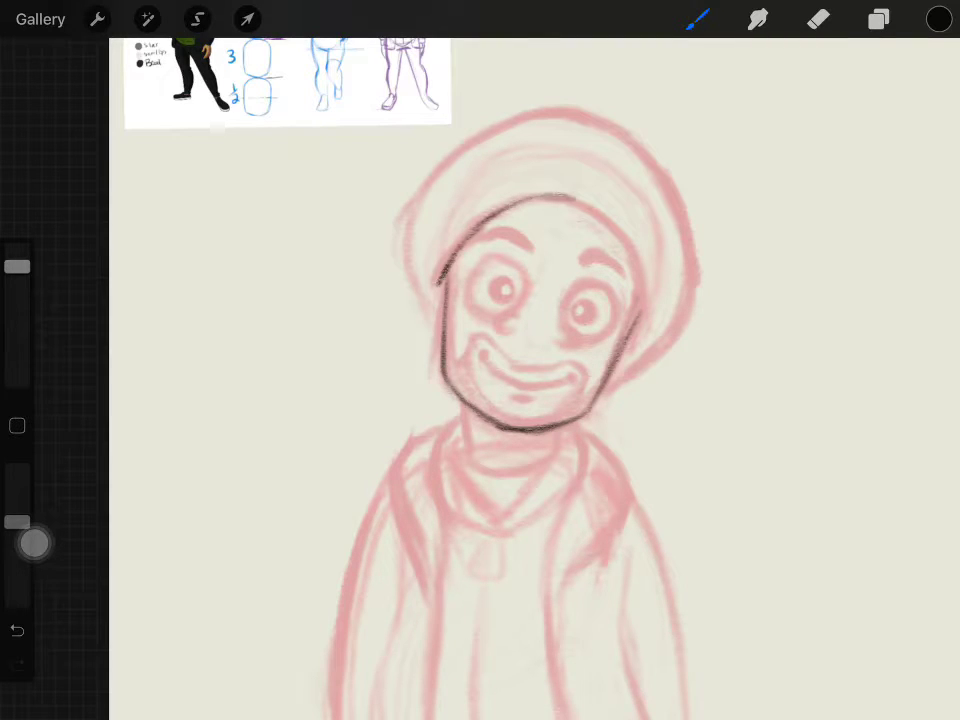
{"action": "mouse_move", "coordinate": [17, 521]}
{"action": "left_mouse_down"}
{"action": "mouse_move", "coordinate": [17, 469]}
{"action": "mouse_move", "coordinate": [17, 518]}
{"action": "left_mouse_up"}
{"action": "left_click_drag", "start_coordinate": [446, 170], "coordinate": [440, 325]}
{"action": "key", "text": "ctrl+z"}
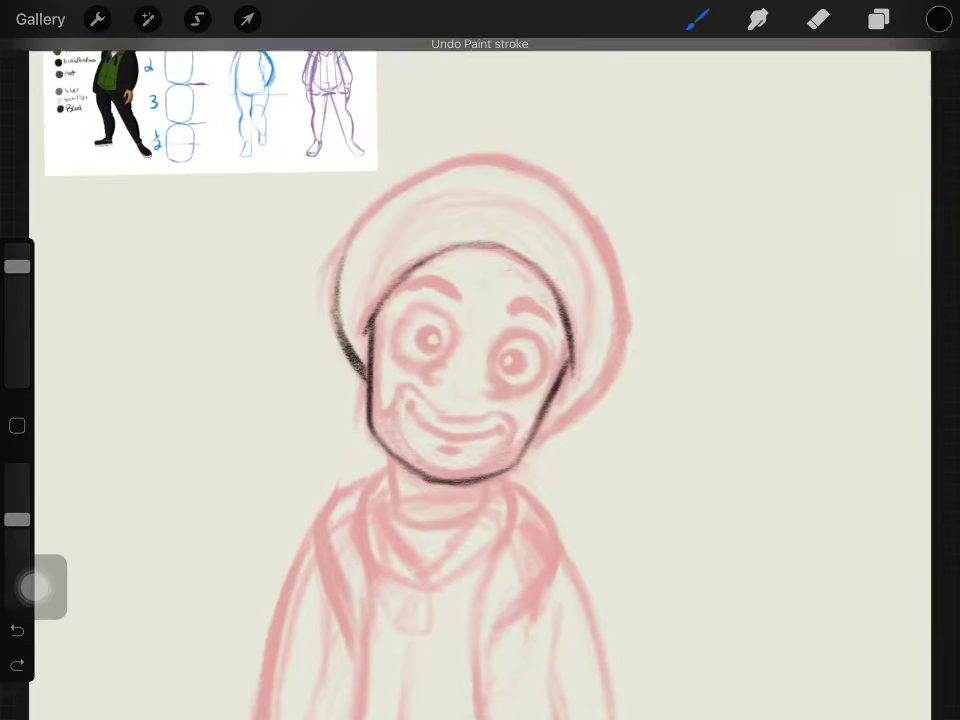
{"action": "mouse_move", "coordinate": [352, 228]}
{"action": "left_mouse_down"}
{"action": "mouse_move", "coordinate": [590, 236]}
{"action": "mouse_move", "coordinate": [362, 380]}
{"action": "left_mouse_up"}
{"action": "left_click_drag", "start_coordinate": [592, 238], "coordinate": [535, 440]}
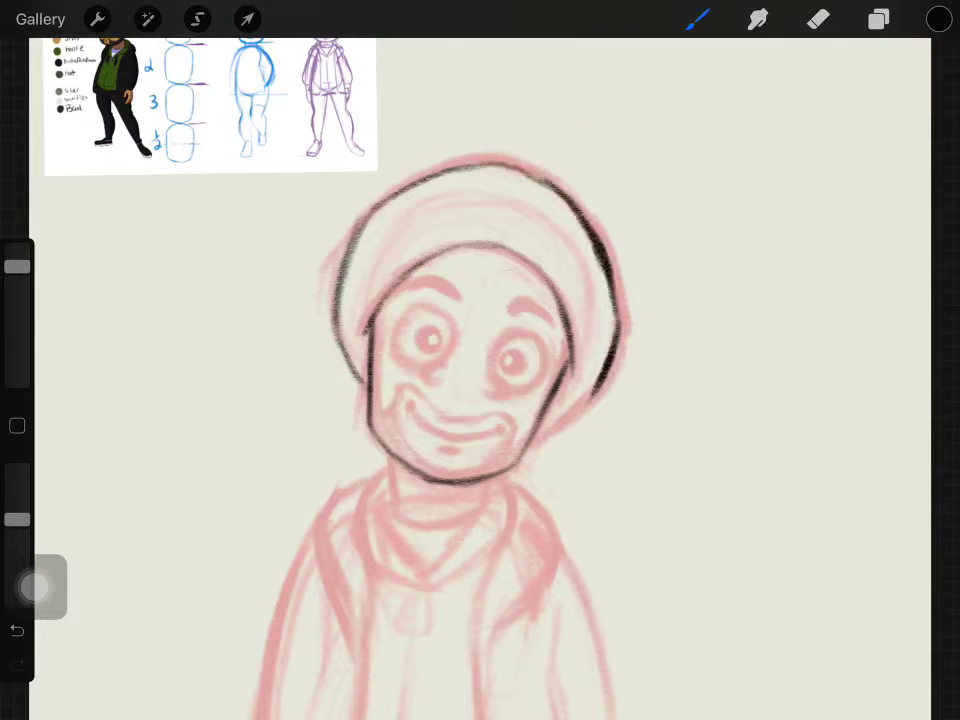
{"action": "mouse_move", "coordinate": [422, 306]}
{"action": "left_mouse_down"}
{"action": "mouse_move", "coordinate": [410, 310]}
{"action": "mouse_move", "coordinate": [546, 386]}
{"action": "left_mouse_up"}
Lasso-select the left eye and nudge it slightly left.
{"action": "left_click", "coordinate": [198, 19]}
{"action": "left_click", "coordinate": [247, 19]}
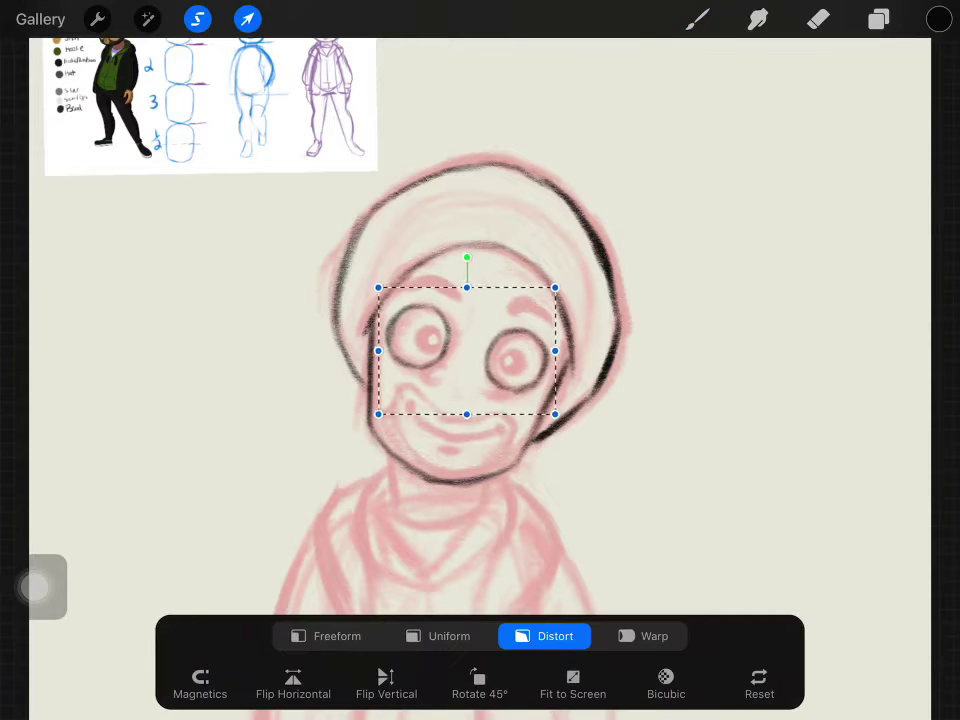
{"action": "left_click", "coordinate": [698, 19]}
{"action": "left_click_drag", "start_coordinate": [420, 340], "coordinate": [437, 341]}
{"action": "left_click", "coordinate": [438, 342]}
Ink black pupils in both eyes with white highlights, then return to black.
{"action": "left_click_drag", "start_coordinate": [497, 347], "coordinate": [501, 351]}
{"action": "key", "text": "ctrl+z"}
{"action": "key", "text": "ctrl+z"}
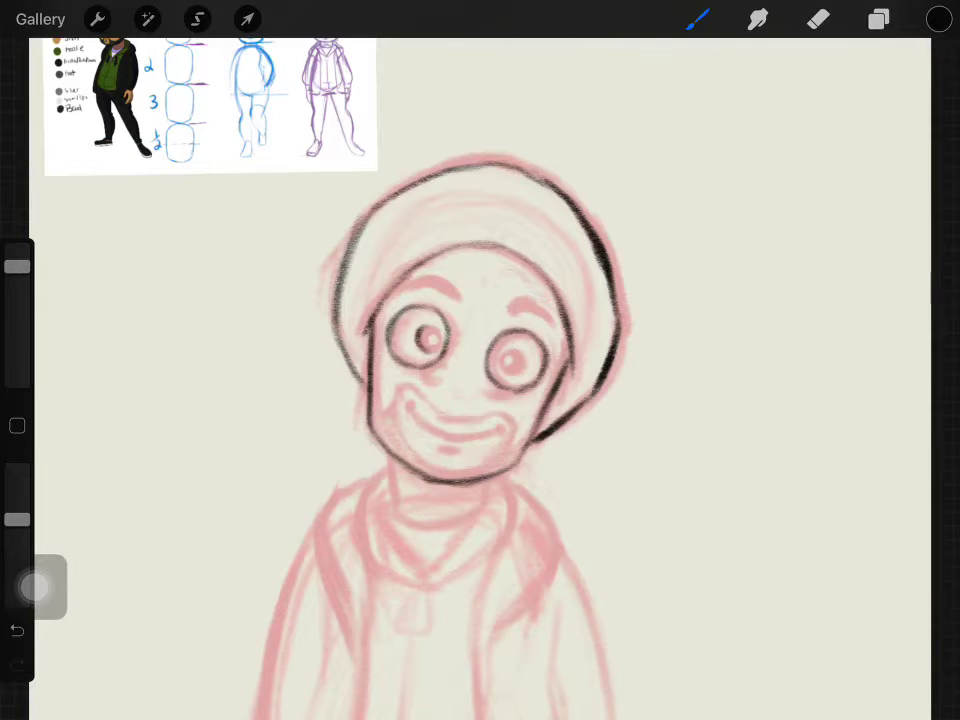
{"action": "left_click_drag", "start_coordinate": [426, 338], "coordinate": [430, 342]}
{"action": "left_click_drag", "start_coordinate": [506, 356], "coordinate": [510, 360]}
{"action": "left_click", "coordinate": [425, 337]}
{"action": "left_click", "coordinate": [505, 353]}
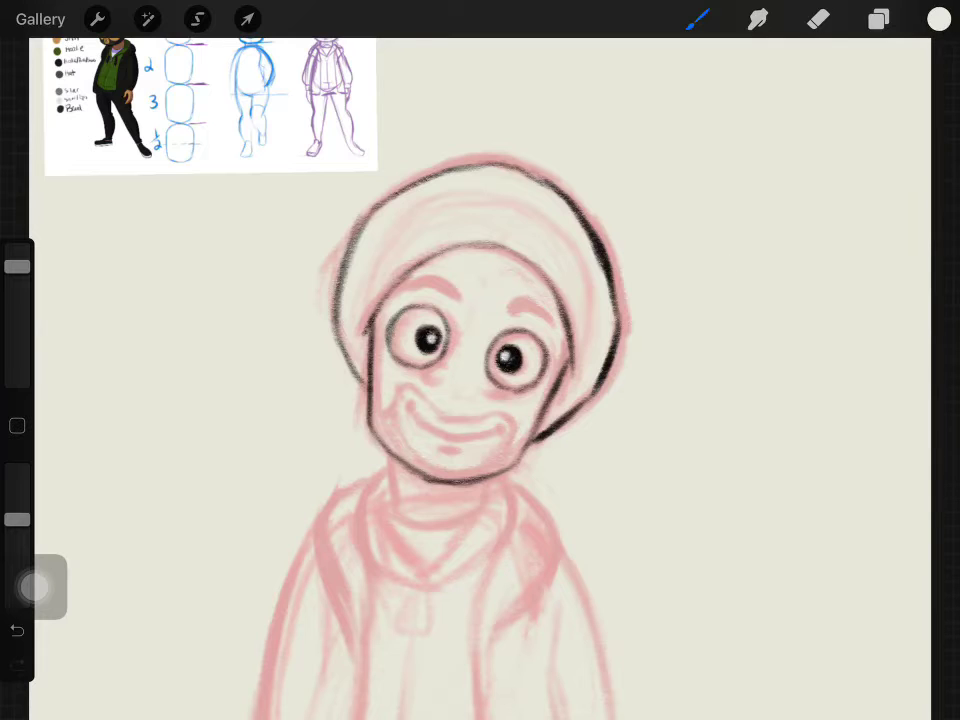
{"action": "left_click", "coordinate": [939, 19]}
{"action": "left_click", "coordinate": [649, 516]}
{"action": "left_click", "coordinate": [939, 19]}
Ink both eyebrows, a curl under the right eye, and beard stubble along the jaw.
{"action": "left_click_drag", "start_coordinate": [400, 298], "coordinate": [450, 300]}
{"action": "key", "text": "ctrl+z"}
{"action": "scroll", "coordinate": [480, 360], "scroll_direction": "up", "scroll_amount": 1}
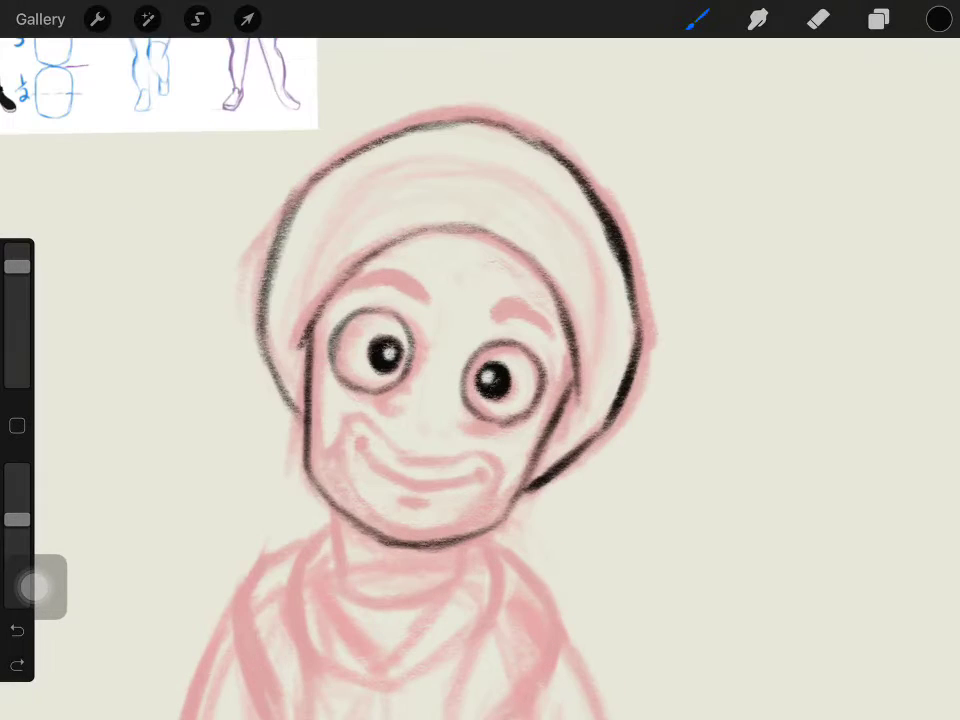
{"action": "left_click_drag", "start_coordinate": [352, 292], "coordinate": [418, 298]}
{"action": "left_click_drag", "start_coordinate": [495, 318], "coordinate": [550, 330]}
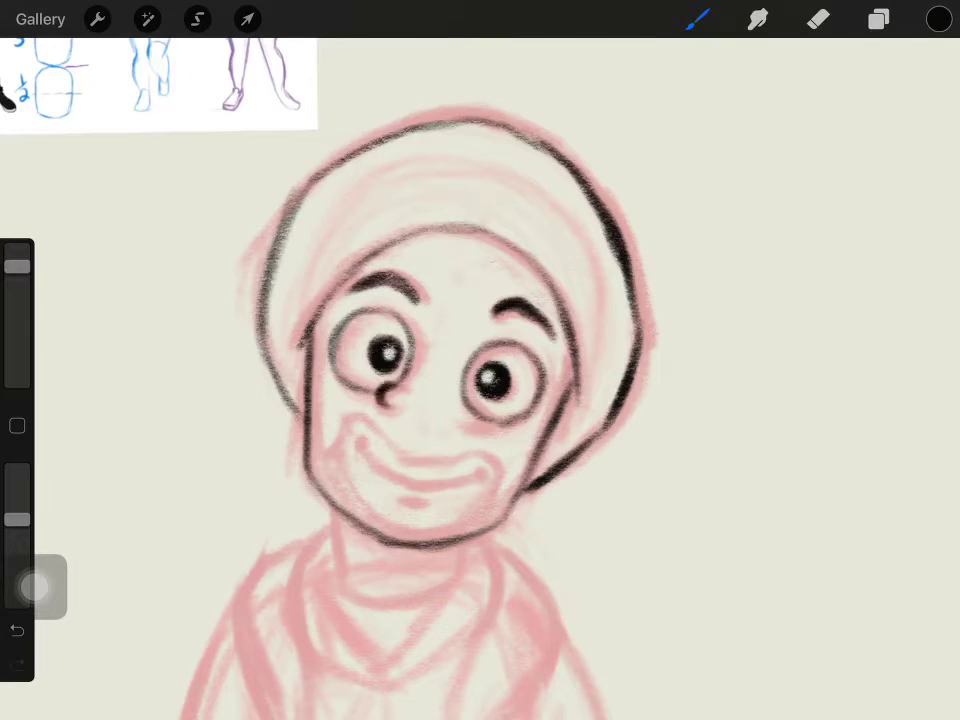
{"action": "left_click_drag", "start_coordinate": [461, 401], "coordinate": [458, 424]}
{"action": "left_click_drag", "start_coordinate": [304, 405], "coordinate": [510, 478]}
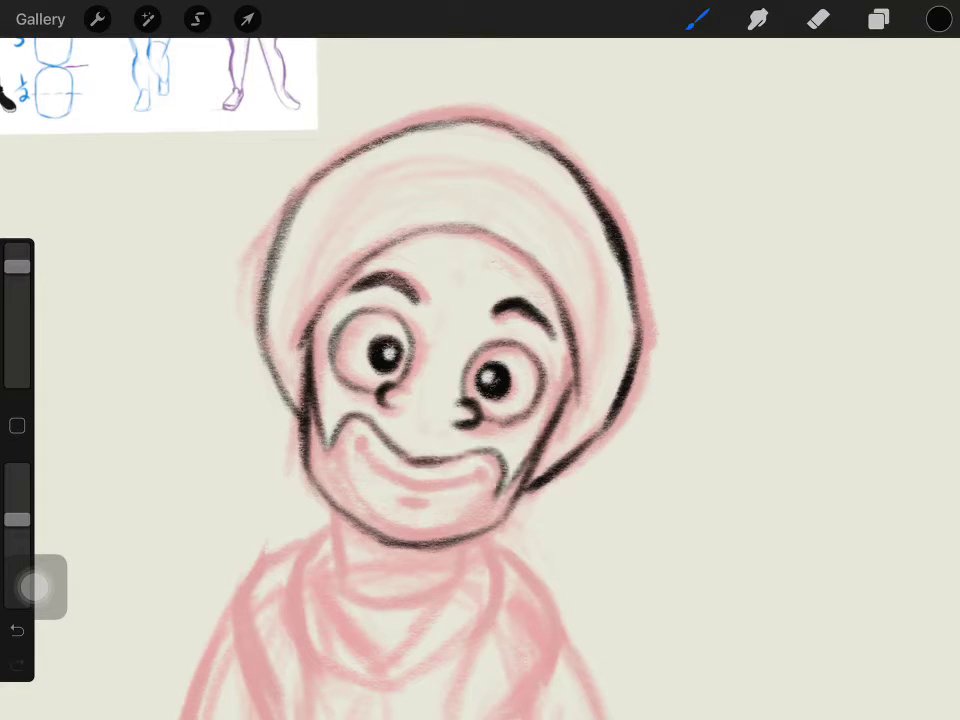
{"action": "mouse_move", "coordinate": [315, 430]}
{"action": "left_mouse_down"}
{"action": "mouse_move", "coordinate": [500, 515]}
{"action": "mouse_move", "coordinate": [340, 500]}
{"action": "left_mouse_up"}
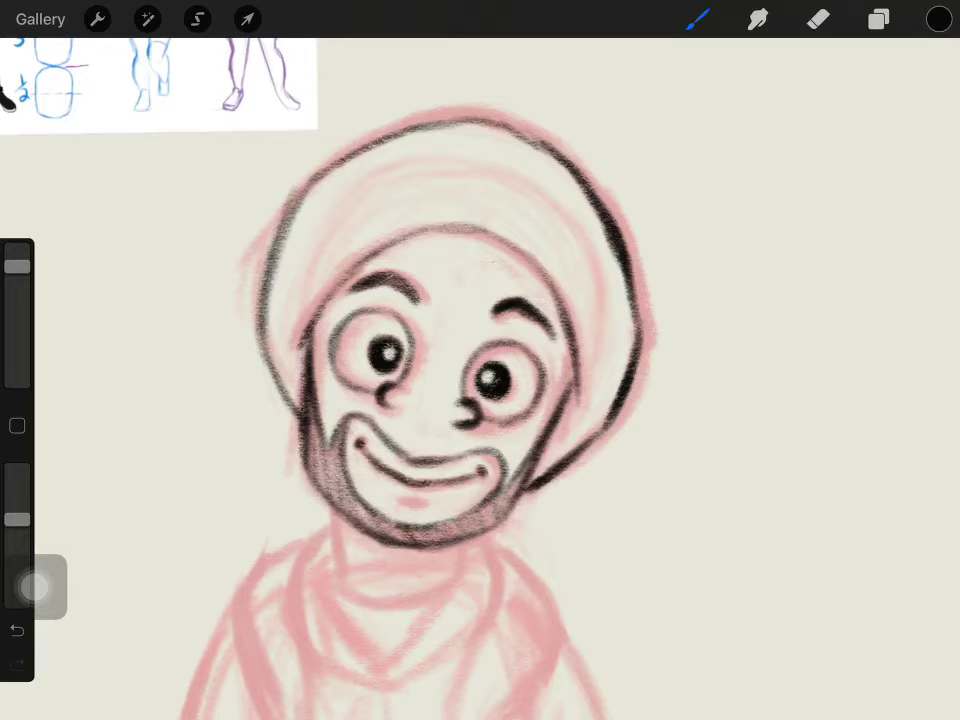
Move the inked face lower on the canvas with Transform.
{"action": "scroll", "coordinate": [480, 360], "scroll_direction": "down", "scroll_amount": 3}
{"action": "left_click", "coordinate": [878, 19]}
{"action": "left_click", "coordinate": [247, 19]}
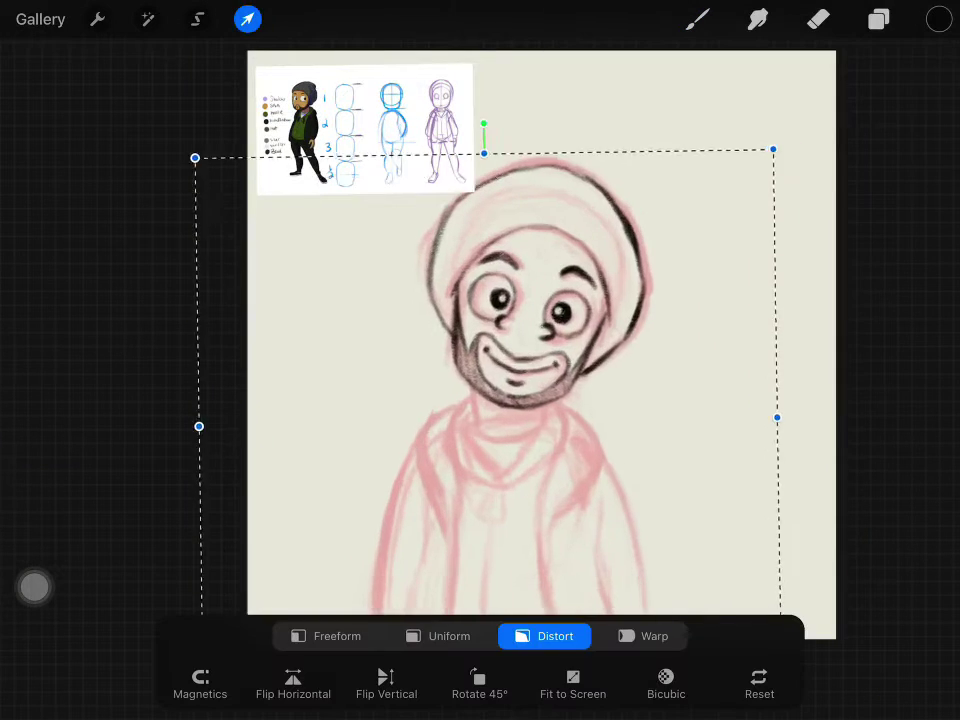
{"action": "left_click", "coordinate": [449, 636]}
{"action": "mouse_move", "coordinate": [560, 290]}
{"action": "left_mouse_down"}
{"action": "mouse_move", "coordinate": [575, 340]}
{"action": "mouse_move", "coordinate": [558, 405]}
{"action": "mouse_move", "coordinate": [565, 370]}
{"action": "left_mouse_up"}
{"action": "left_click", "coordinate": [697, 19]}
Shrink the Inserted Image reference sheet and place it to the left.
{"action": "scroll", "coordinate": [540, 340], "scroll_direction": "up", "scroll_amount": 3}
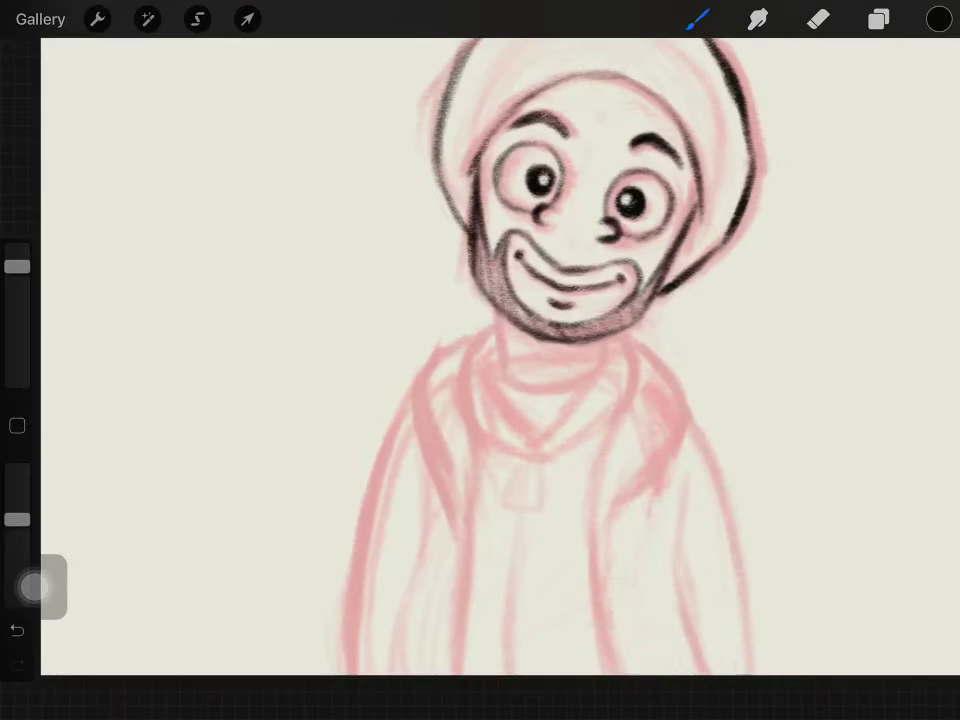
{"action": "left_click", "coordinate": [878, 19]}
{"action": "left_click", "coordinate": [750, 139]}
{"action": "left_click", "coordinate": [247, 19]}
{"action": "left_click_drag", "start_coordinate": [593, 477], "coordinate": [538, 454]}
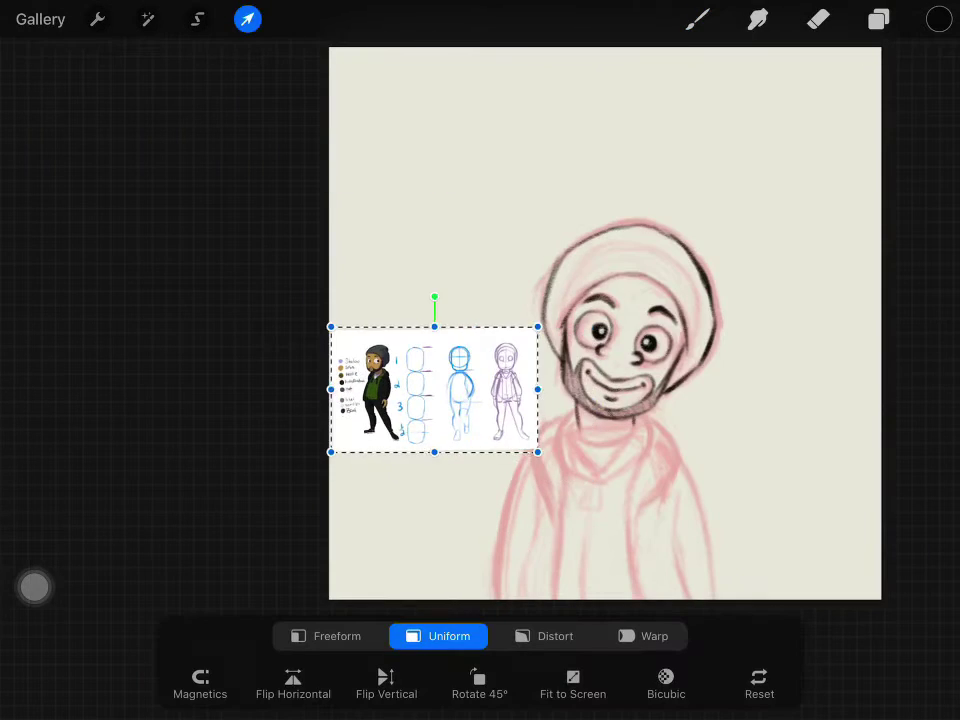
{"action": "left_click", "coordinate": [697, 19]}
{"action": "left_click", "coordinate": [878, 19]}
{"action": "scroll", "coordinate": [540, 340], "scroll_direction": "up", "scroll_amount": 3}
{"action": "left_click", "coordinate": [878, 19]}
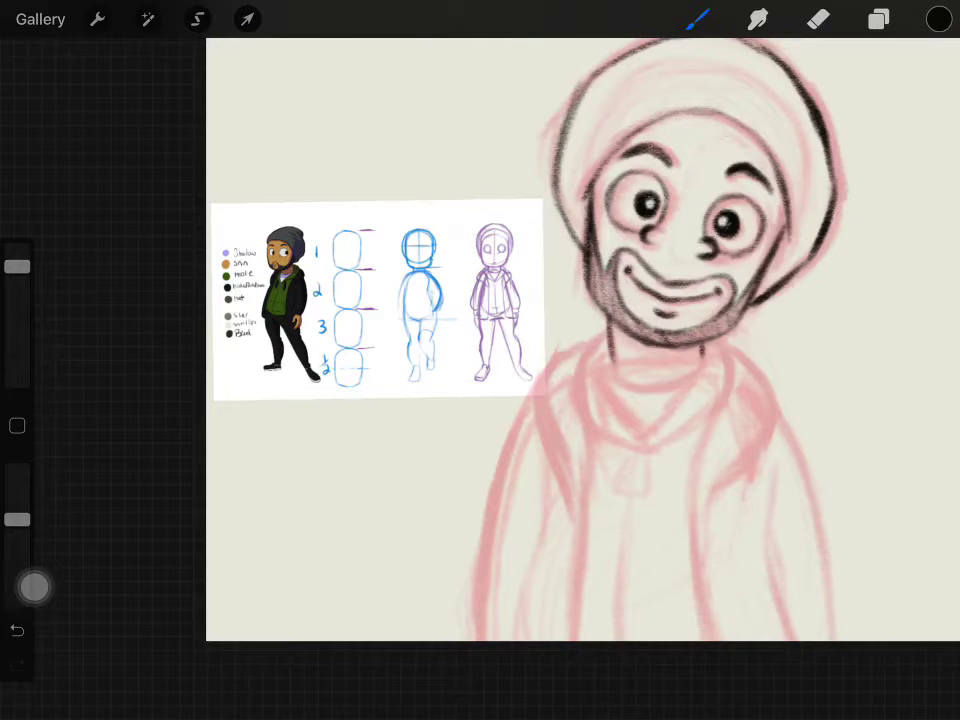
Ink the hood's left outline, the collar V and the right torso line.
{"action": "mouse_move", "coordinate": [600, 345]}
{"action": "left_mouse_down"}
{"action": "mouse_move", "coordinate": [530, 395]}
{"action": "mouse_move", "coordinate": [578, 505]}
{"action": "left_mouse_up"}
{"action": "left_click_drag", "start_coordinate": [545, 390], "coordinate": [700, 430]}
{"action": "left_click_drag", "start_coordinate": [590, 455], "coordinate": [578, 638]}
{"action": "key", "text": "ctrl+z"}
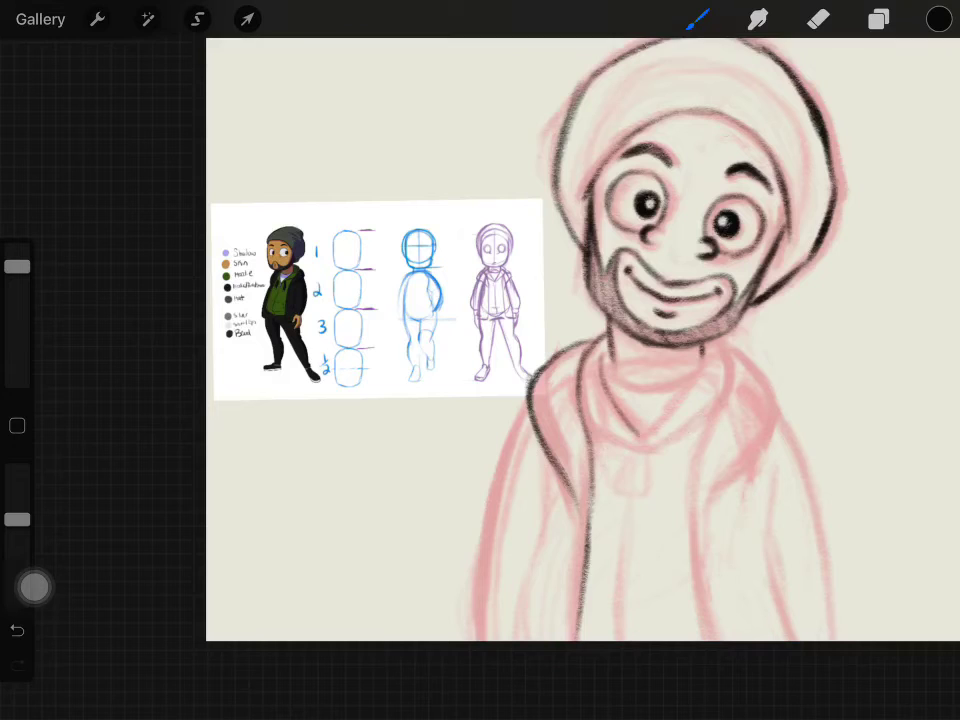
{"action": "left_click_drag", "start_coordinate": [703, 345], "coordinate": [693, 560]}
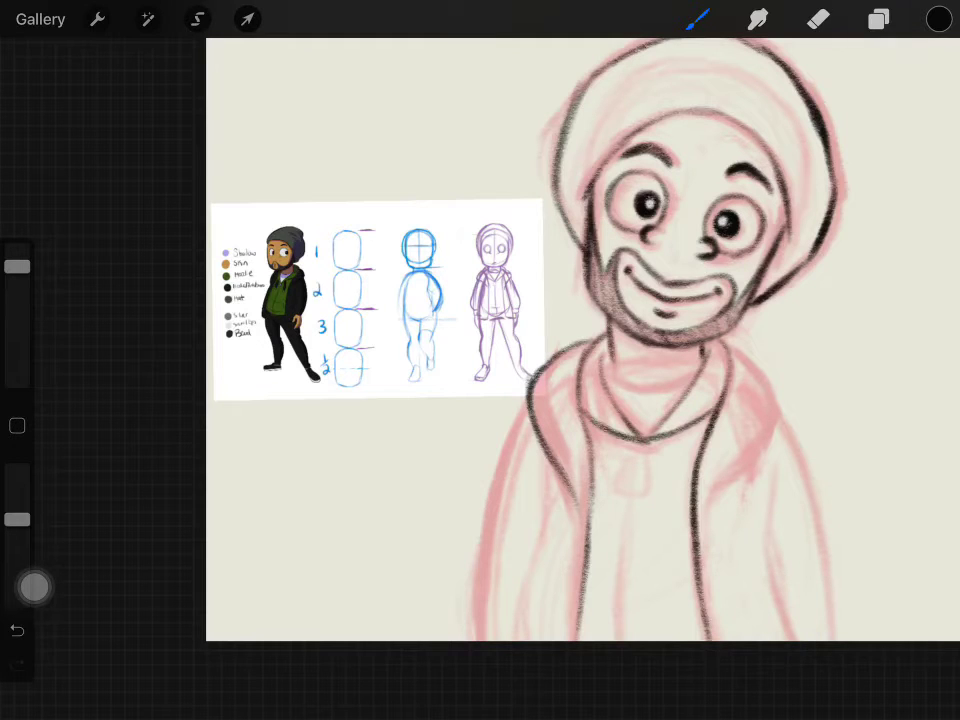
Ink the collar's lower edge, a long torso edge and a short right-torso line.
{"action": "left_click_drag", "start_coordinate": [607, 380], "coordinate": [697, 392]}
{"action": "left_click_drag", "start_coordinate": [532, 400], "coordinate": [474, 638]}
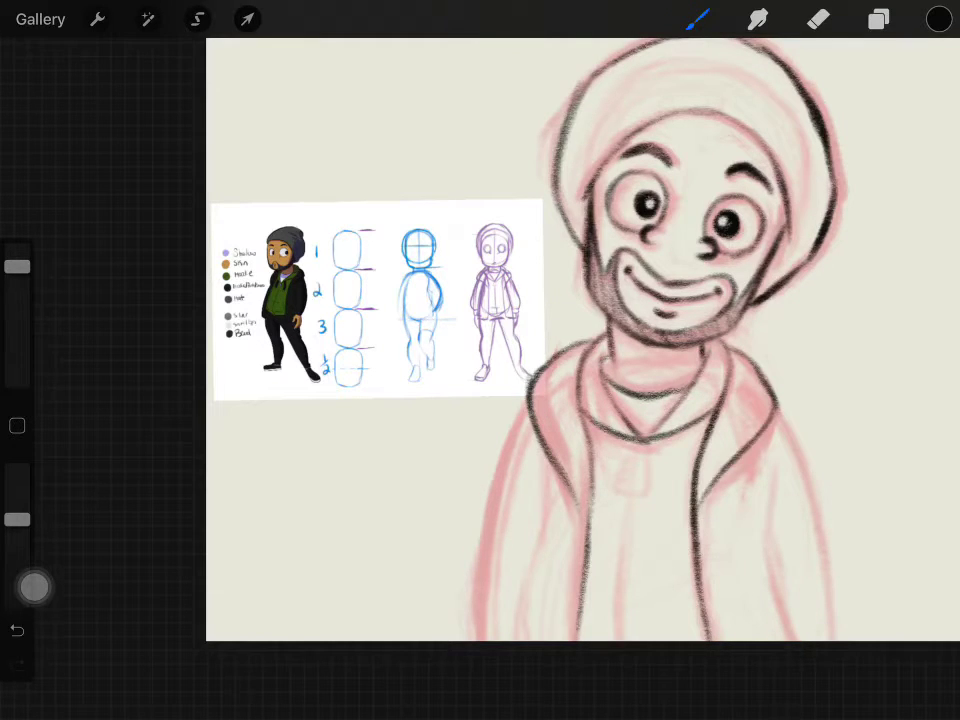
{"action": "key", "text": "ctrl+z"}
{"action": "left_click_drag", "start_coordinate": [532, 400], "coordinate": [474, 638]}
{"action": "left_click_drag", "start_coordinate": [775, 478], "coordinate": [770, 560]}
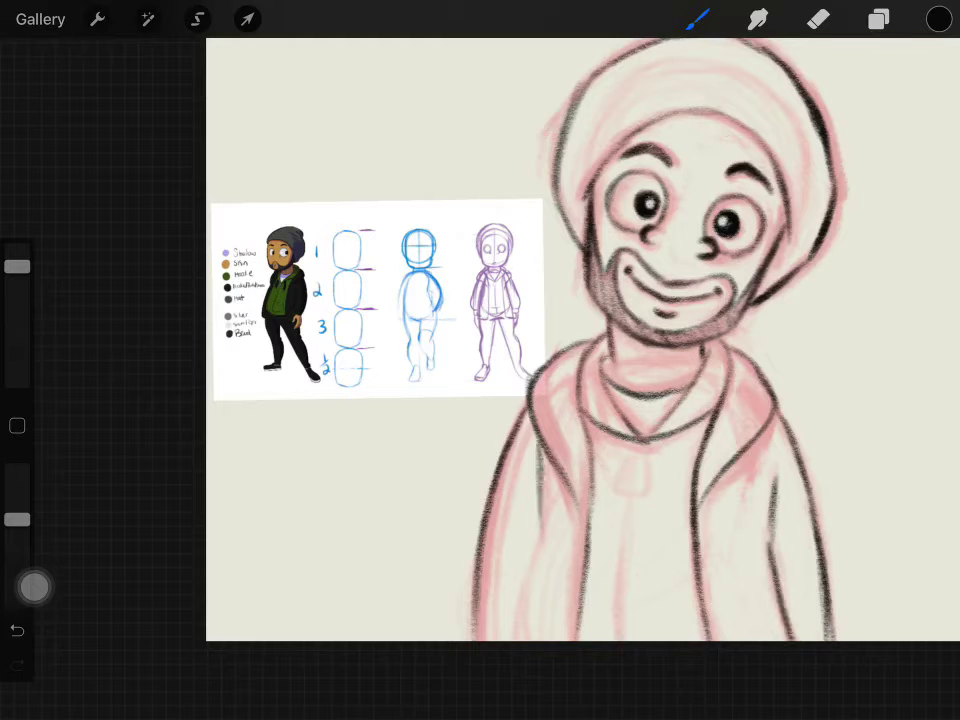
Open and close Liquify, then ink the second hood drawstring.
{"action": "left_click", "coordinate": [197, 19]}
{"action": "left_click", "coordinate": [147, 19]}
{"action": "left_click", "coordinate": [200, 465]}
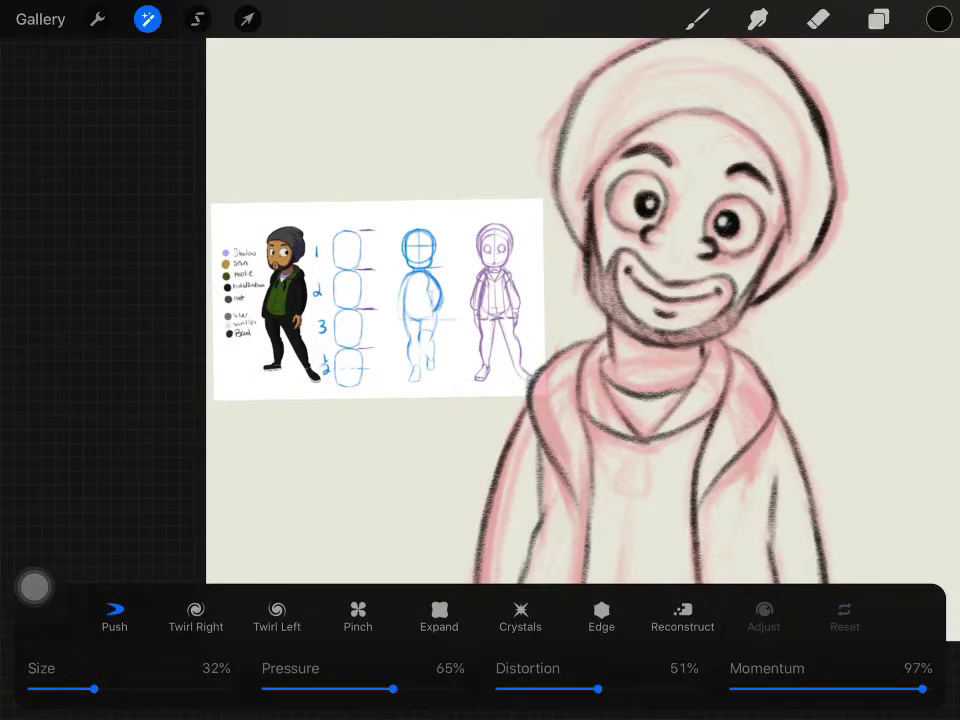
{"action": "left_click", "coordinate": [697, 19]}
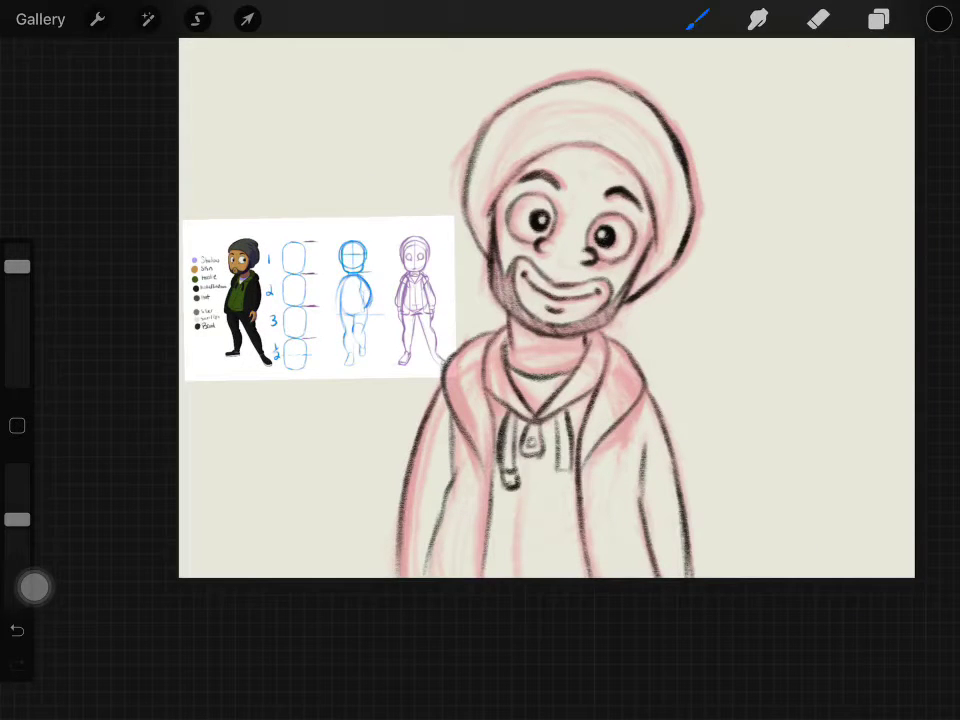
{"action": "left_click_drag", "start_coordinate": [566, 445], "coordinate": [568, 487]}
Enlarge the eraser and clean stray marks off the hood's left outline.
{"action": "left_click", "coordinate": [818, 19]}
{"action": "left_click", "coordinate": [697, 19]}
{"action": "left_click", "coordinate": [818, 19]}
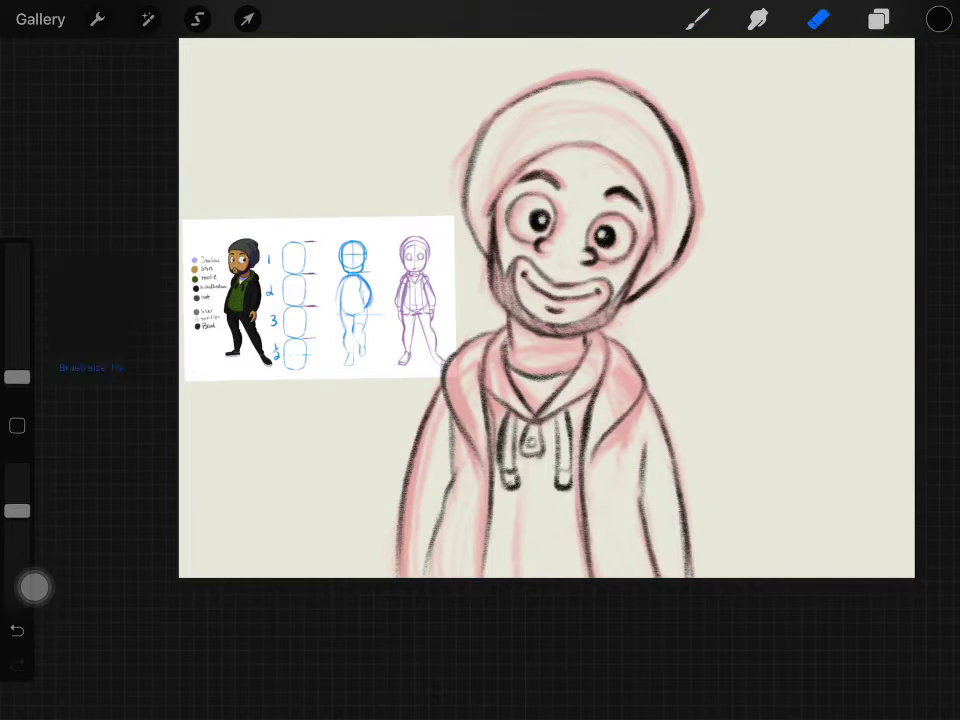
{"action": "left_click_drag", "start_coordinate": [17, 377], "coordinate": [17, 349]}
{"action": "left_click", "coordinate": [697, 19]}
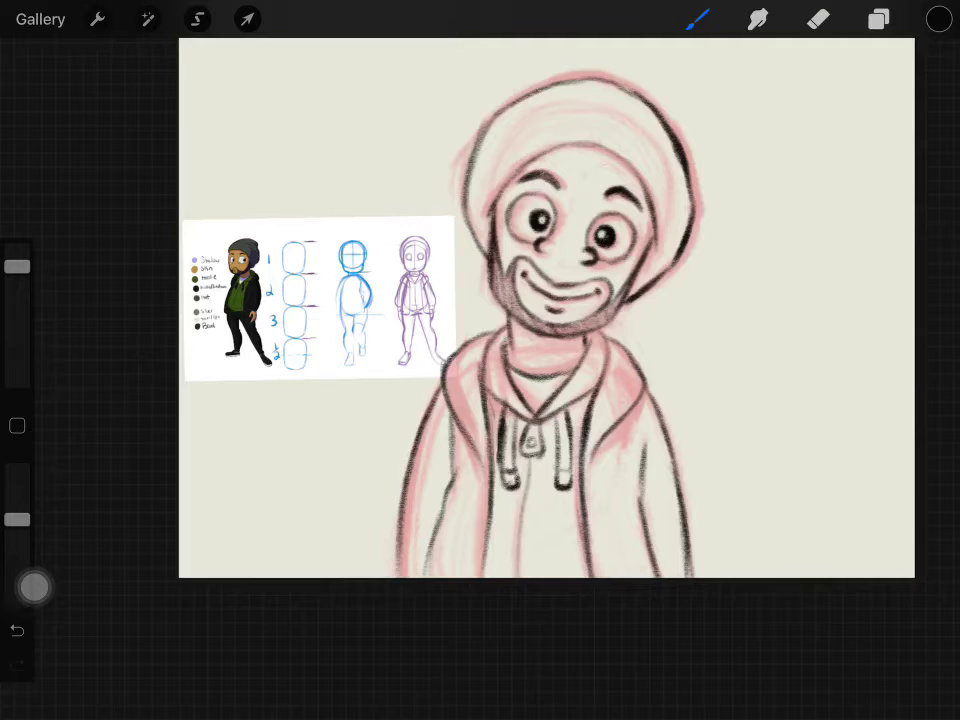
{"action": "left_click", "coordinate": [818, 19]}
{"action": "left_click", "coordinate": [697, 19]}
{"action": "left_click", "coordinate": [818, 19]}
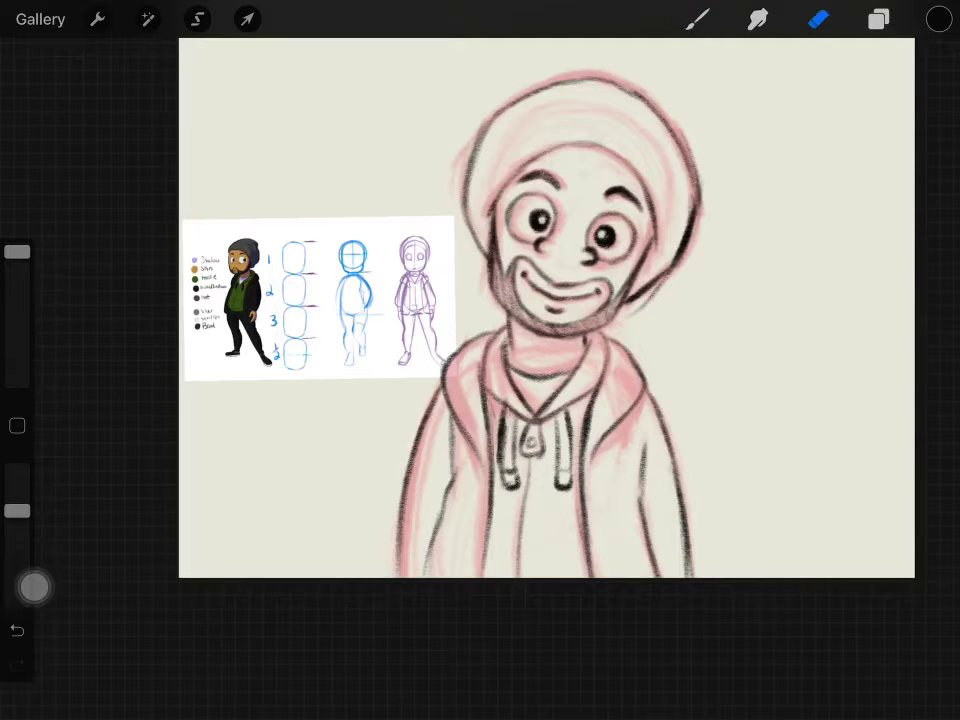
{"action": "left_click", "coordinate": [697, 19]}
Hide the reference layer and sketch a larger speech-bubble oval with a tail.
{"action": "left_click", "coordinate": [878, 19]}
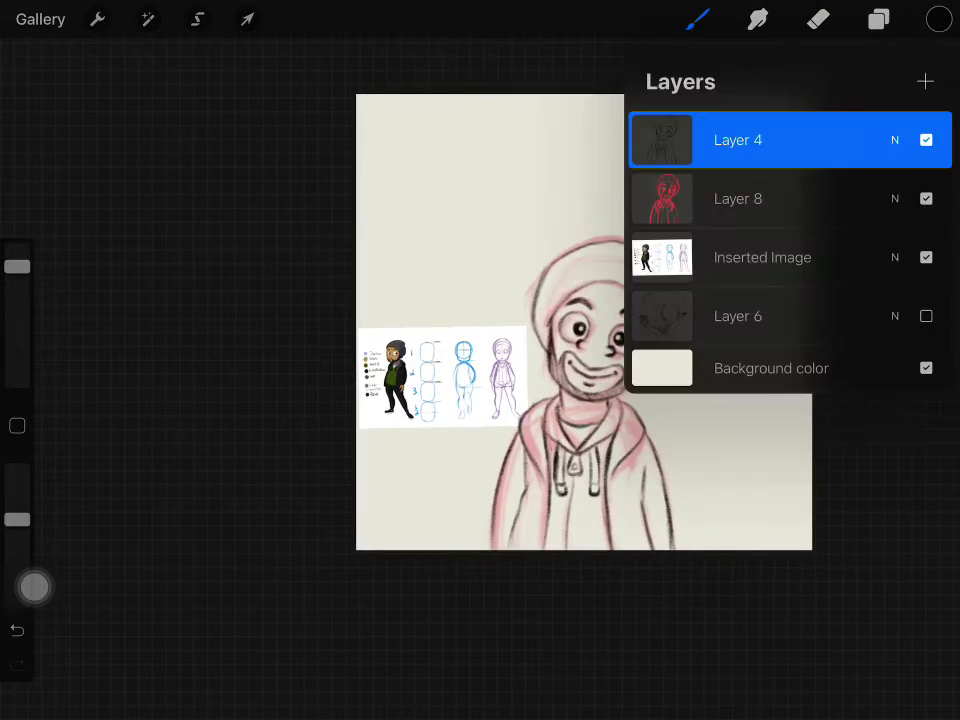
{"action": "left_click", "coordinate": [926, 257]}
{"action": "left_click", "coordinate": [878, 19]}
{"action": "left_click_drag", "start_coordinate": [385, 155], "coordinate": [365, 205]}
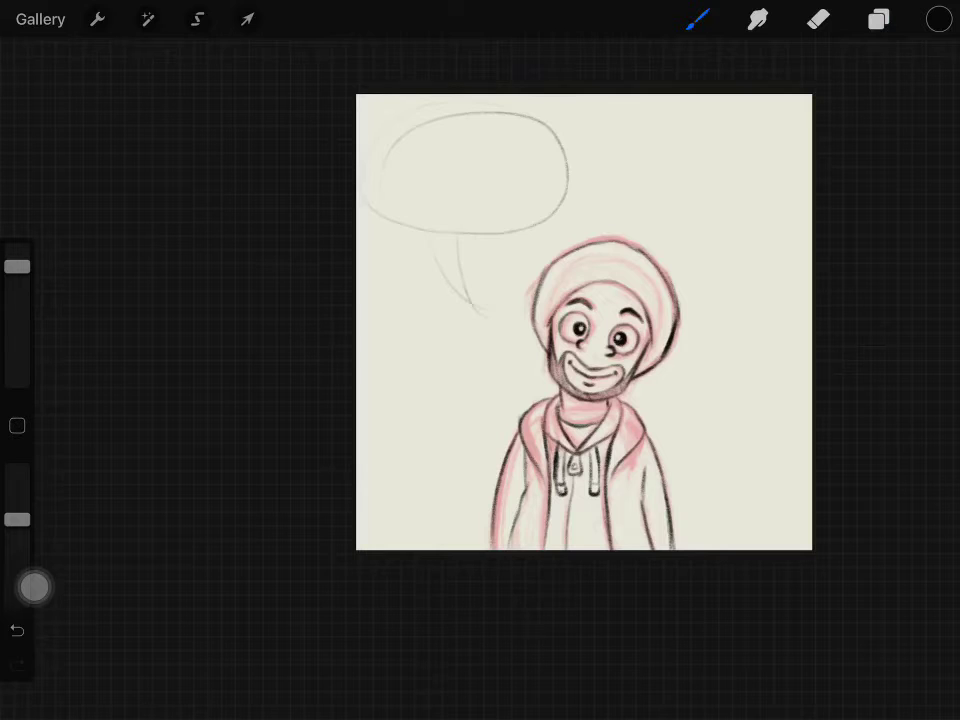
{"action": "left_click_drag", "start_coordinate": [470, 110], "coordinate": [390, 210]}
{"action": "left_click", "coordinate": [17, 630]}
{"action": "left_click_drag", "start_coordinate": [495, 325], "coordinate": [420, 220]}
{"action": "left_click_drag", "start_coordinate": [380, 160], "coordinate": [760, 200]}
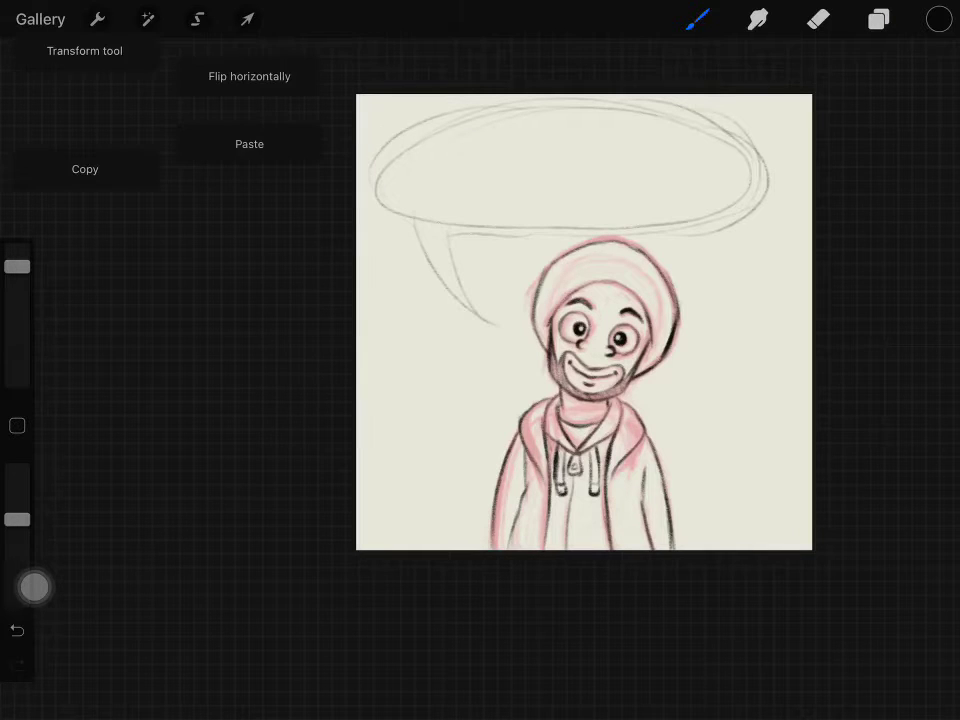
Hide Inserted Image and Layer 4, show Layer 6, and move Inserted Image to the top.
{"action": "left_click", "coordinate": [878, 19]}
{"action": "left_click", "coordinate": [926, 205]}
{"action": "left_click", "coordinate": [878, 19]}
{"action": "left_click", "coordinate": [878, 19]}
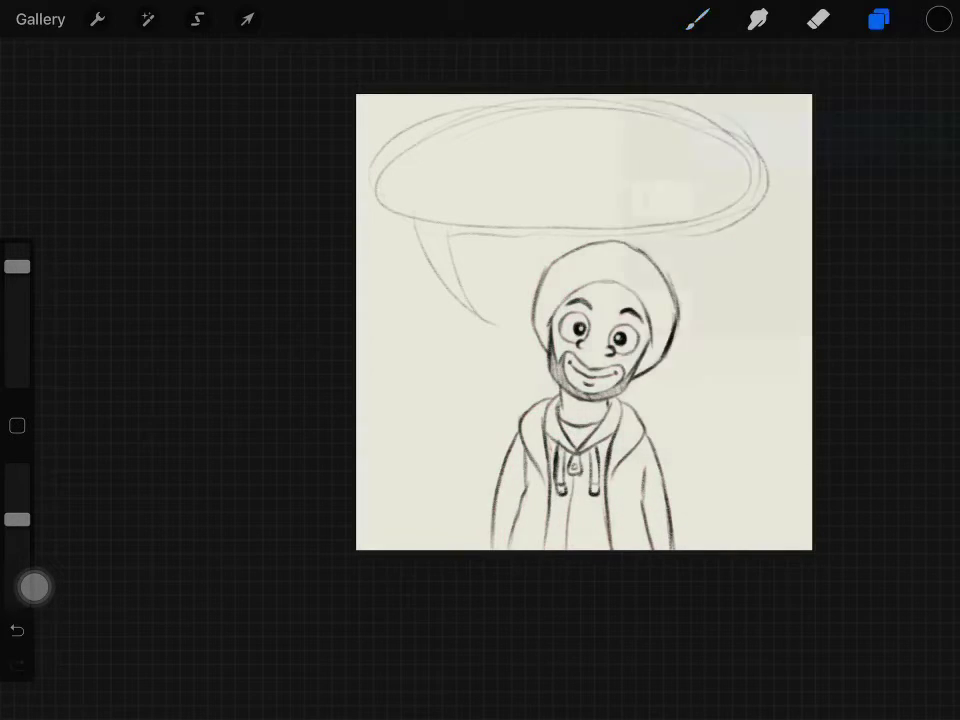
{"action": "left_click", "coordinate": [878, 19]}
{"action": "left_click", "coordinate": [926, 140]}
{"action": "left_click", "coordinate": [760, 197]}
{"action": "left_click", "coordinate": [926, 257]}
{"action": "left_click_drag", "start_coordinate": [760, 197], "coordinate": [760, 140]}
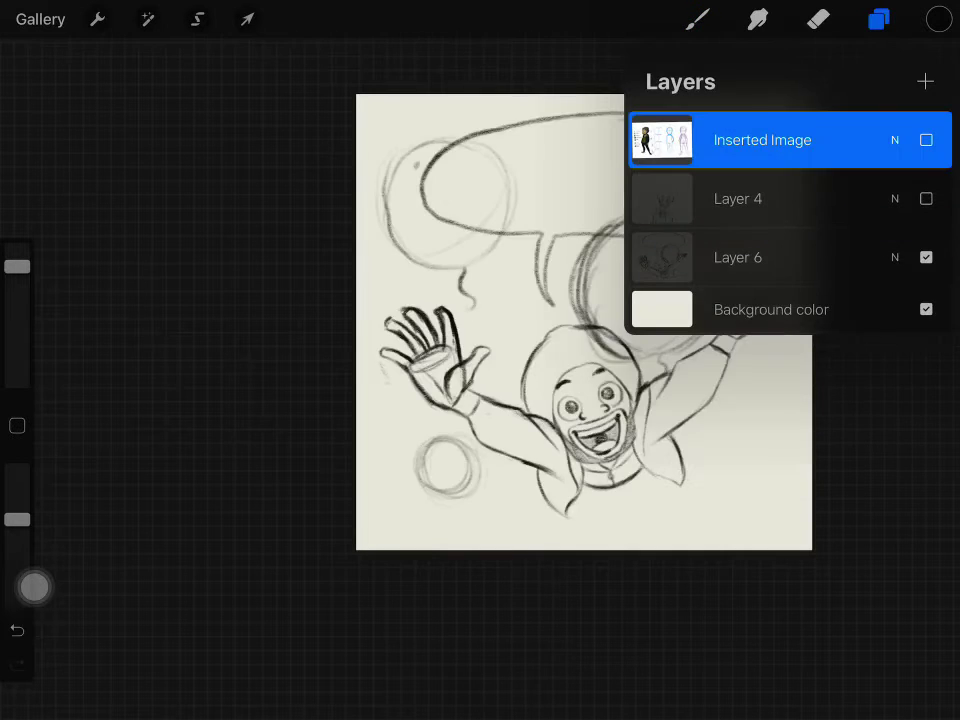
{"action": "left_click", "coordinate": [697, 19]}
Lower Layer 6's opacity and ink a dome arc around the head.
{"action": "left_click", "coordinate": [697, 19]}
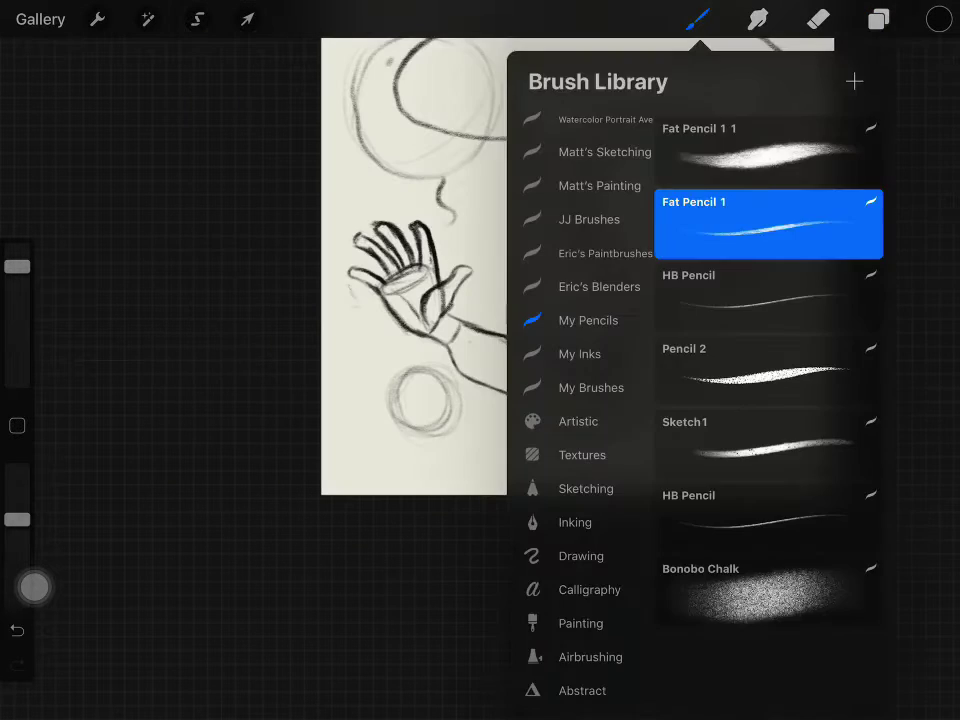
{"action": "left_click", "coordinate": [878, 19]}
{"action": "left_click", "coordinate": [895, 257]}
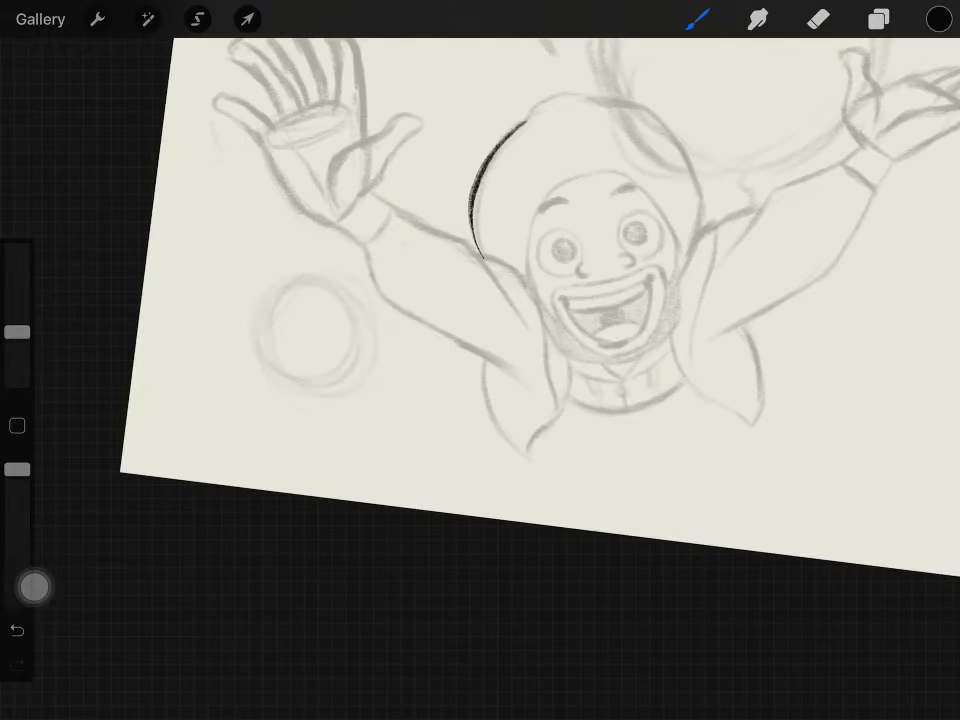
{"action": "left_click_drag", "start_coordinate": [485, 258], "coordinate": [700, 225]}
{"action": "left_click_drag", "start_coordinate": [530, 285], "coordinate": [592, 173]}
{"action": "key", "text": "ctrl+z"}
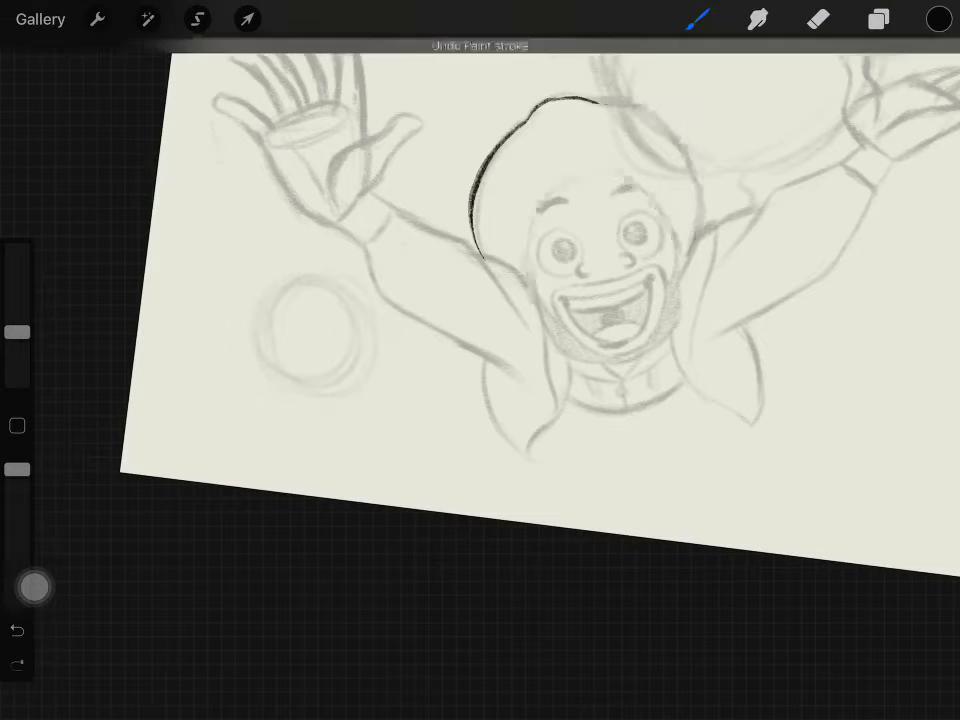
{"action": "key", "text": "ctrl+z"}
{"action": "mouse_move", "coordinate": [481, 250]}
{"action": "left_mouse_down"}
{"action": "mouse_move", "coordinate": [642, 110]}
{"action": "mouse_move", "coordinate": [703, 222]}
{"action": "left_mouse_up"}
Switch to Shale Brush from My Inks and retry the head and bottom arcs.
{"action": "left_click", "coordinate": [697, 19]}
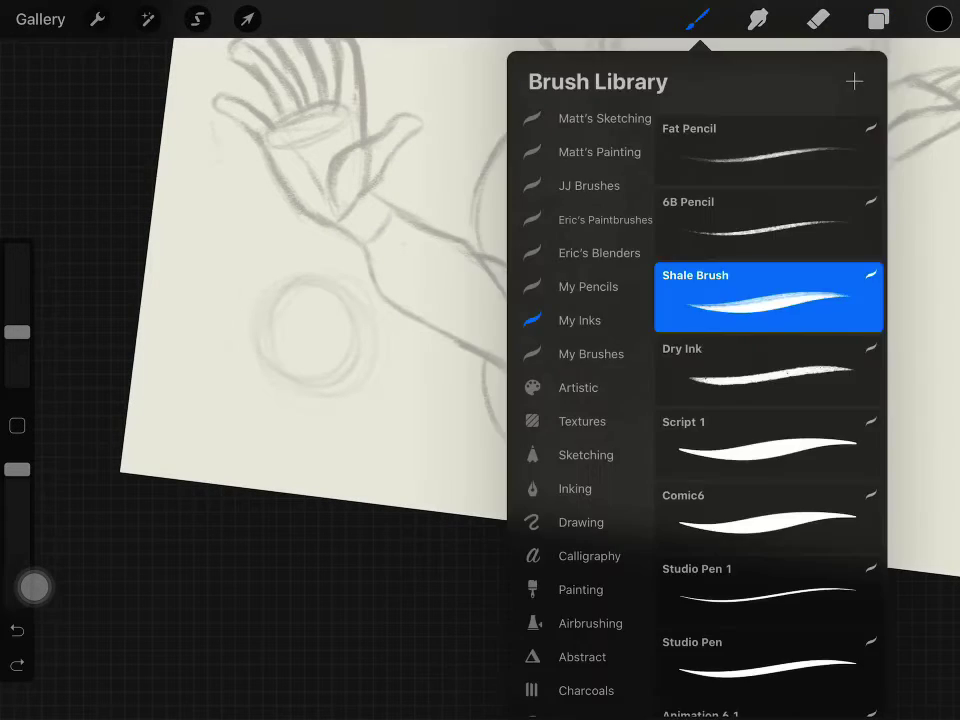
{"action": "left_click", "coordinate": [697, 19]}
{"action": "key", "text": "ctrl+z"}
{"action": "key", "text": "ctrl+z"}
{"action": "left_click_drag", "start_coordinate": [481, 250], "coordinate": [703, 222]}
{"action": "key", "text": "ctrl+z"}
{"action": "left_click_drag", "start_coordinate": [418, 420], "coordinate": [730, 395]}
{"action": "left_click", "coordinate": [697, 19]}
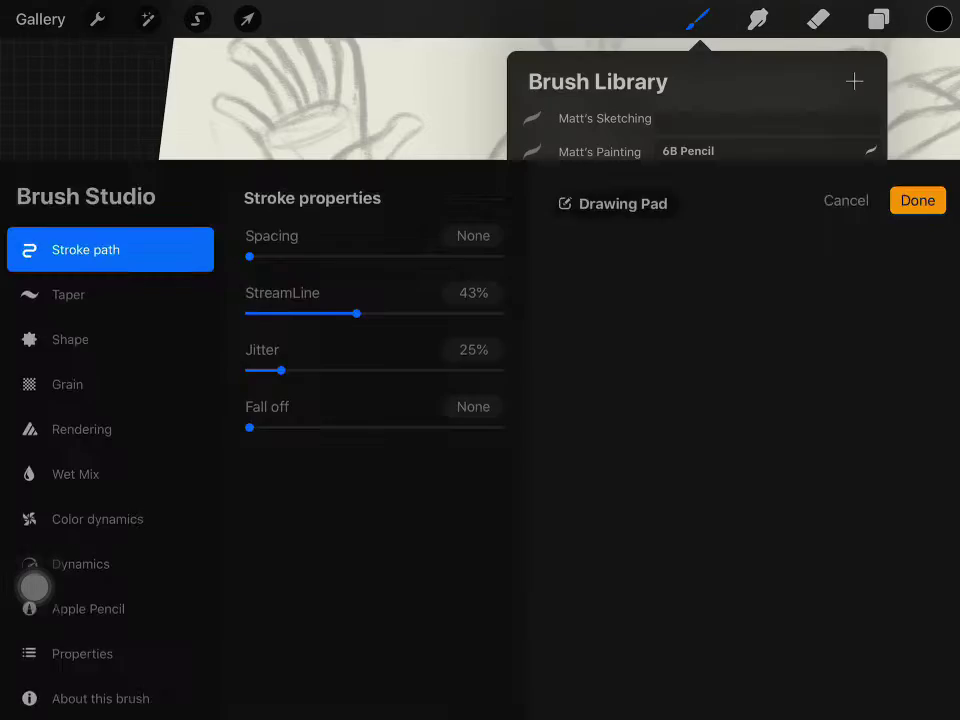
{"action": "left_click", "coordinate": [844, 199]}
{"action": "key", "text": "ctrl+z"}
{"action": "left_click_drag", "start_coordinate": [475, 231], "coordinate": [690, 171]}
{"action": "key", "text": "ctrl+z"}
Ink the hood dome, both raised arms and both sides of the torso.
{"action": "mouse_move", "coordinate": [487, 258]}
{"action": "left_mouse_down"}
{"action": "mouse_move", "coordinate": [514, 128]}
{"action": "mouse_move", "coordinate": [683, 262]}
{"action": "left_mouse_up"}
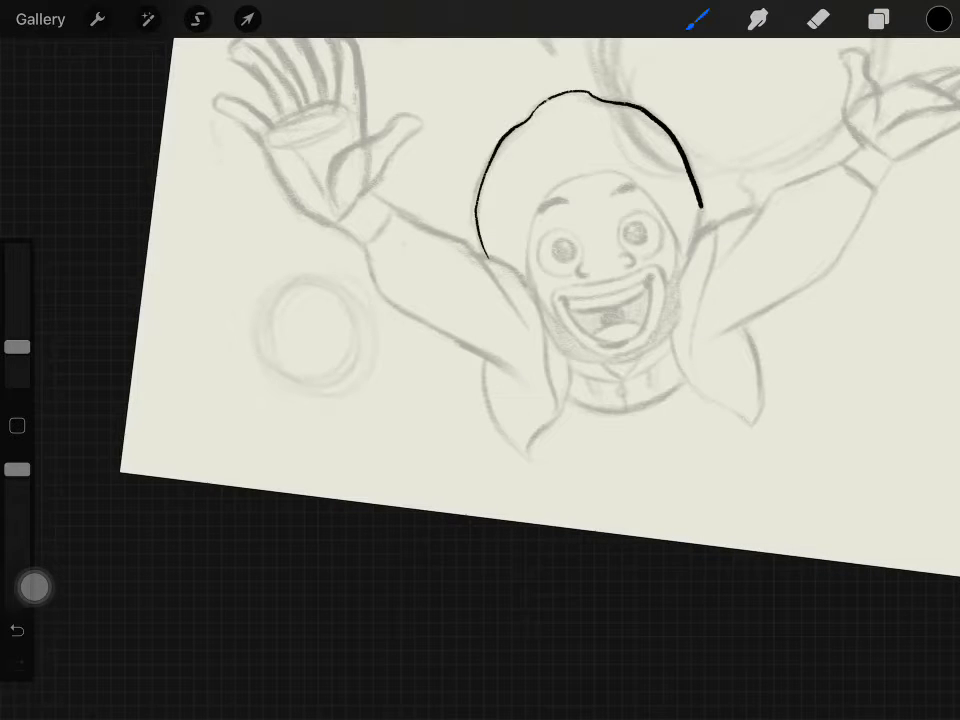
{"action": "left_click_drag", "start_coordinate": [368, 190], "coordinate": [540, 340]}
{"action": "left_click_drag", "start_coordinate": [366, 245], "coordinate": [505, 370]}
{"action": "left_click_drag", "start_coordinate": [487, 362], "coordinate": [523, 449]}
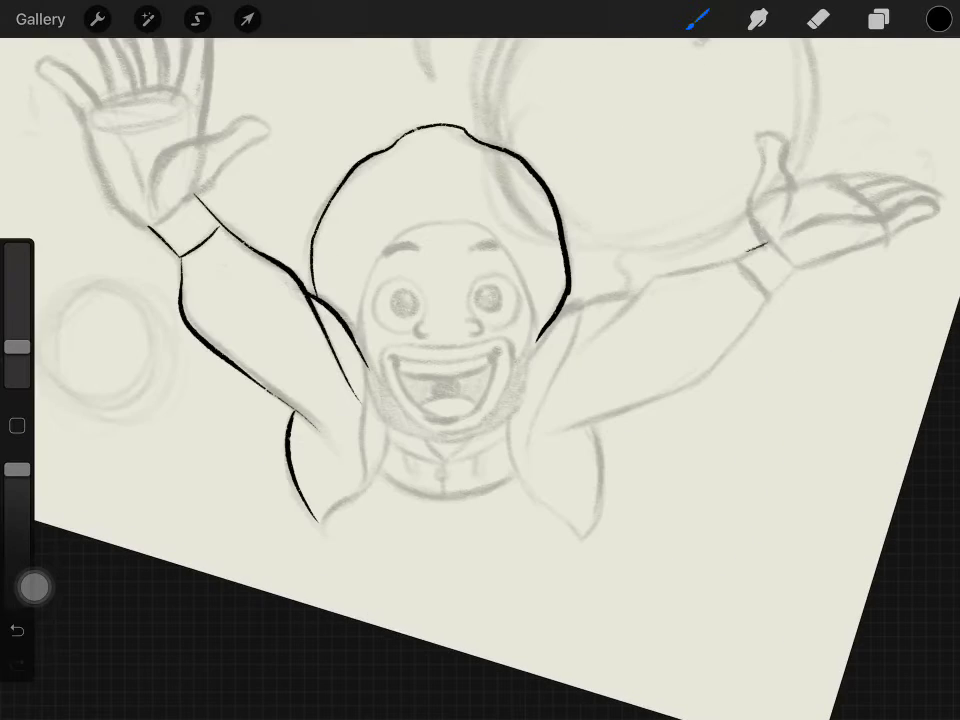
{"action": "left_click_drag", "start_coordinate": [590, 343], "coordinate": [770, 240]}
{"action": "left_click_drag", "start_coordinate": [575, 305], "coordinate": [530, 450]}
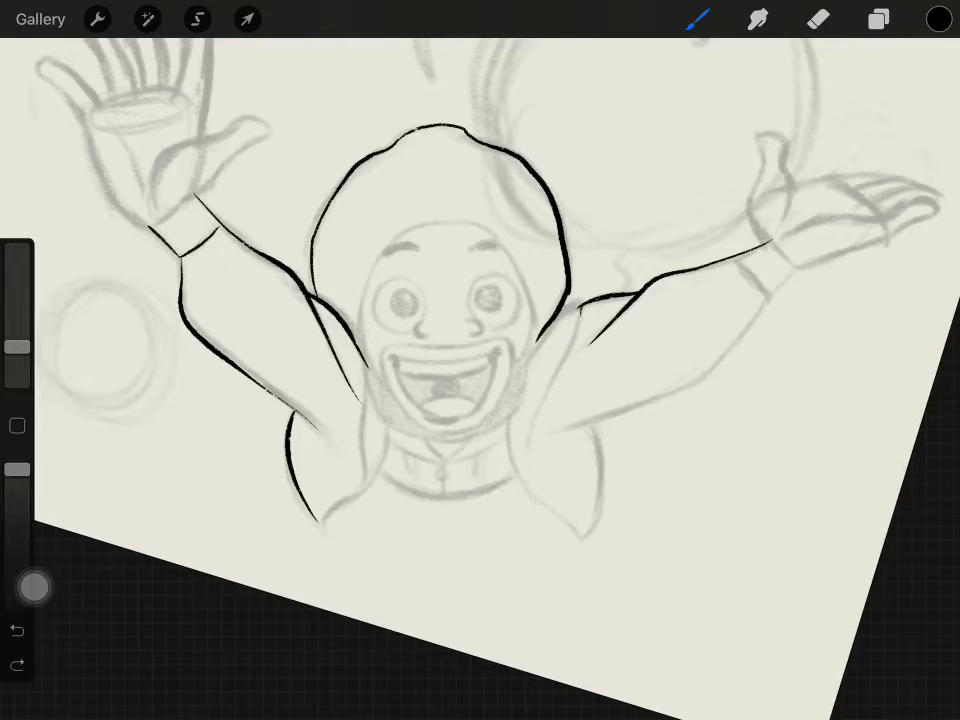
{"action": "left_click_drag", "start_coordinate": [577, 300], "coordinate": [577, 318]}
Ink the hoodie's bottom edge, the right arm's lower edge and the right side.
{"action": "left_click", "coordinate": [818, 19]}
{"action": "left_click", "coordinate": [698, 19]}
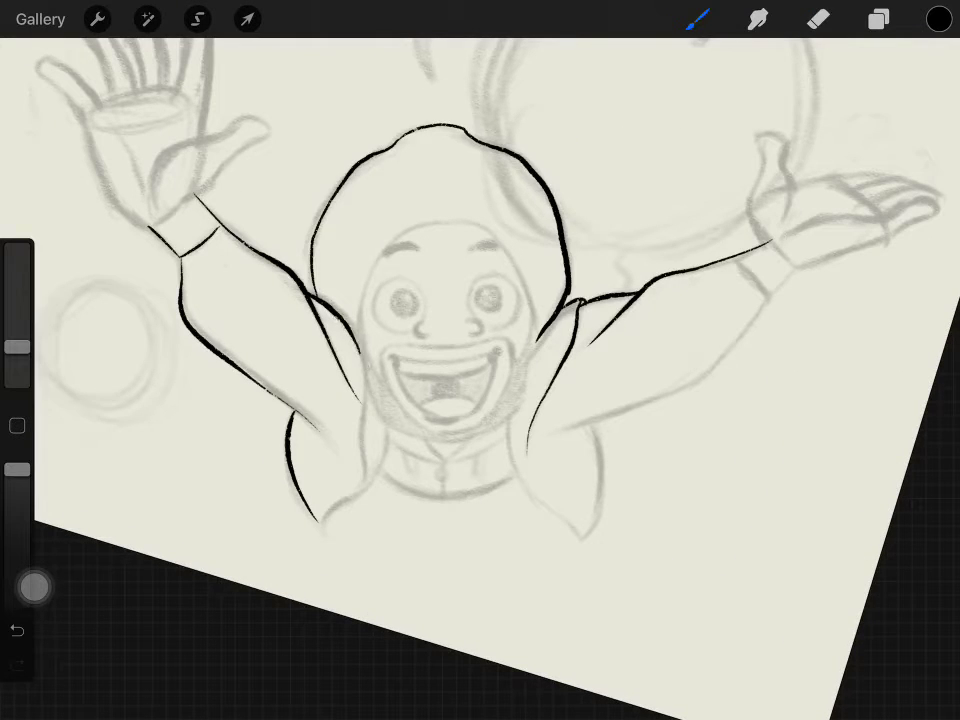
{"action": "left_click_drag", "start_coordinate": [380, 476], "coordinate": [518, 478]}
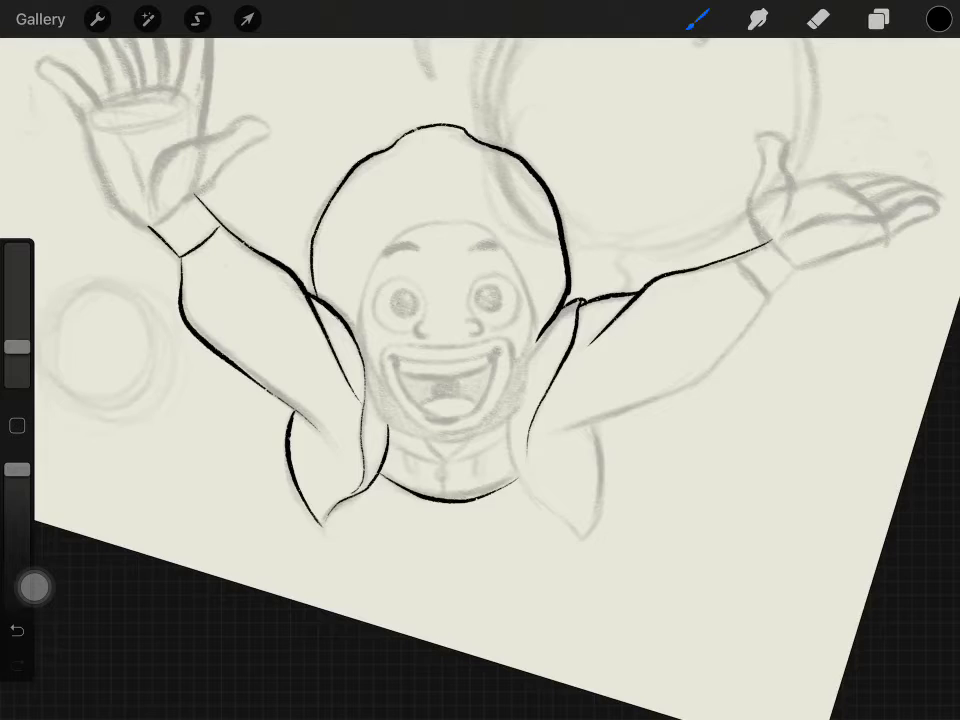
{"action": "left_click_drag", "start_coordinate": [540, 432], "coordinate": [800, 240]}
{"action": "left_click_drag", "start_coordinate": [588, 420], "coordinate": [580, 556]}
{"action": "left_click_drag", "start_coordinate": [484, 416], "coordinate": [502, 496]}
{"action": "left_click_drag", "start_coordinate": [492, 492], "coordinate": [575, 557]}
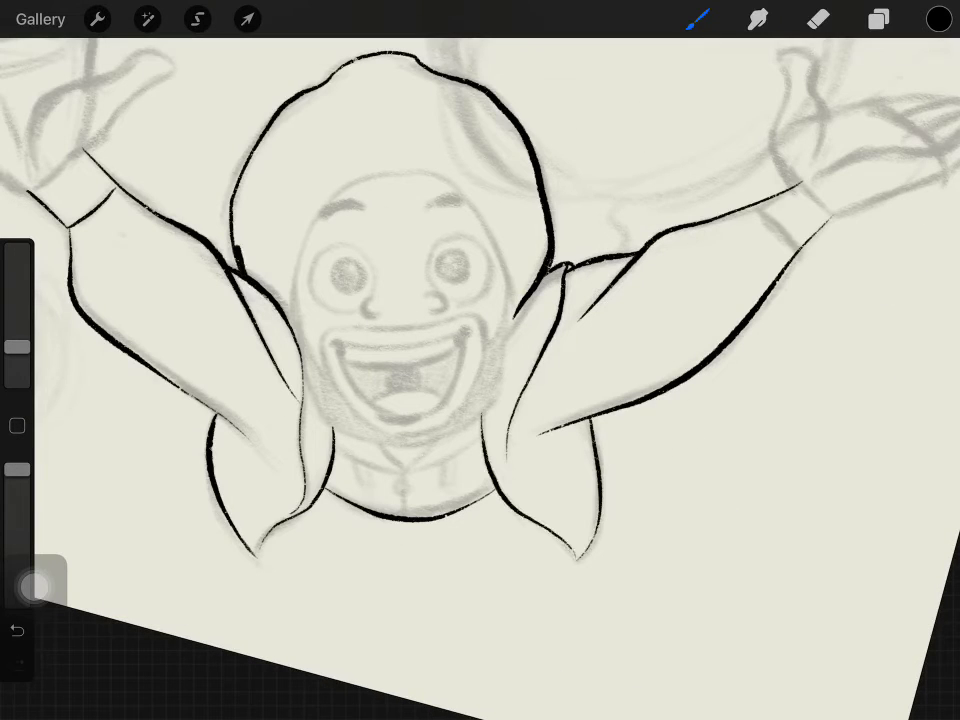
Ink the line under the chin and beard, then review the drawing.
{"action": "scroll", "coordinate": [480, 360], "scroll_direction": "down", "scroll_amount": 5}
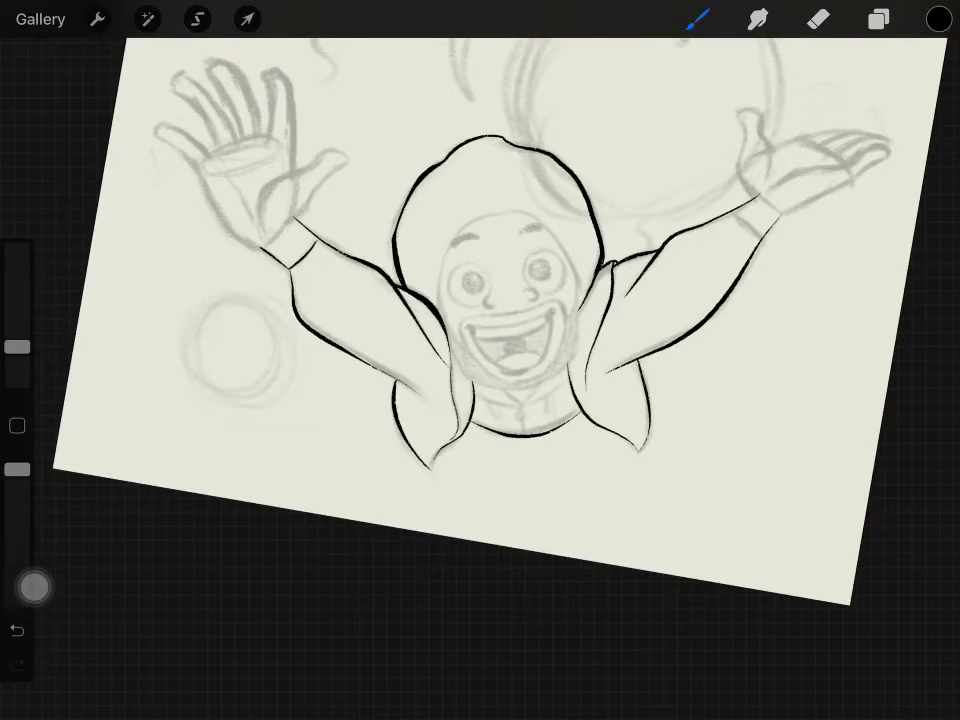
{"action": "left_click_drag", "start_coordinate": [462, 370], "coordinate": [572, 362]}
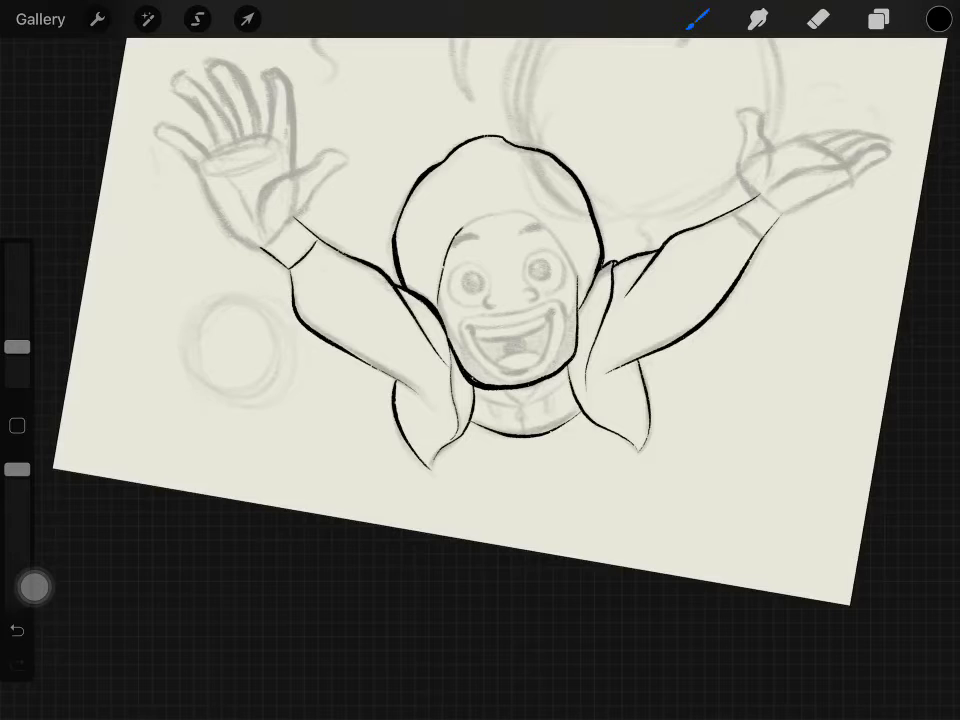
{"action": "scroll", "coordinate": [480, 330], "scroll_direction": "up", "scroll_amount": 3}
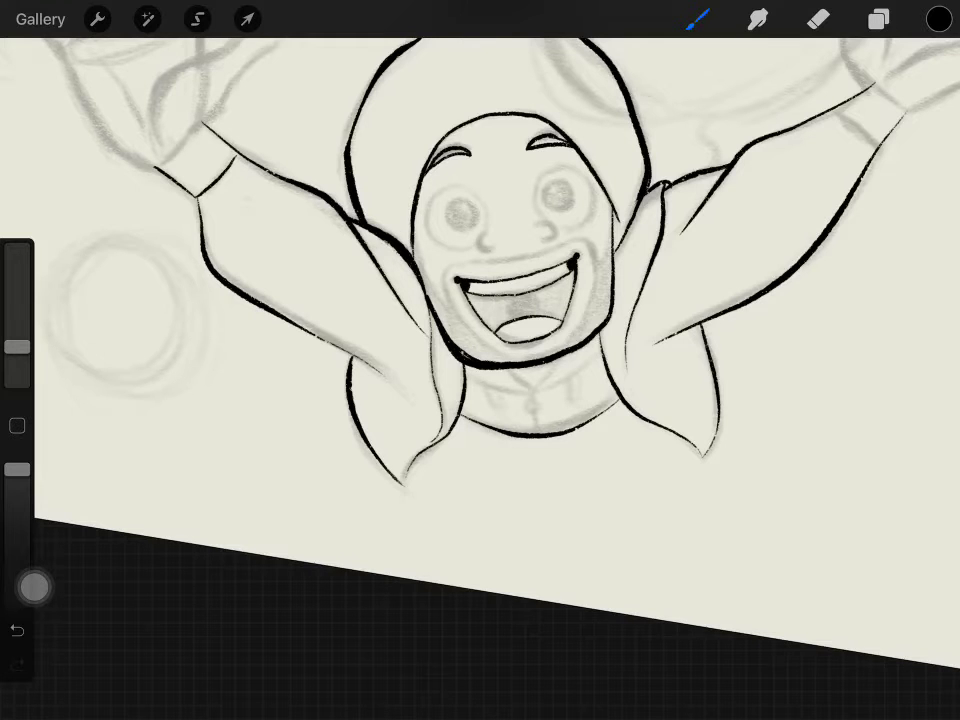
{"action": "scroll", "coordinate": [480, 330], "scroll_direction": "down", "scroll_amount": 3}
{"action": "scroll", "coordinate": [480, 330], "scroll_direction": "up", "scroll_amount": 3}
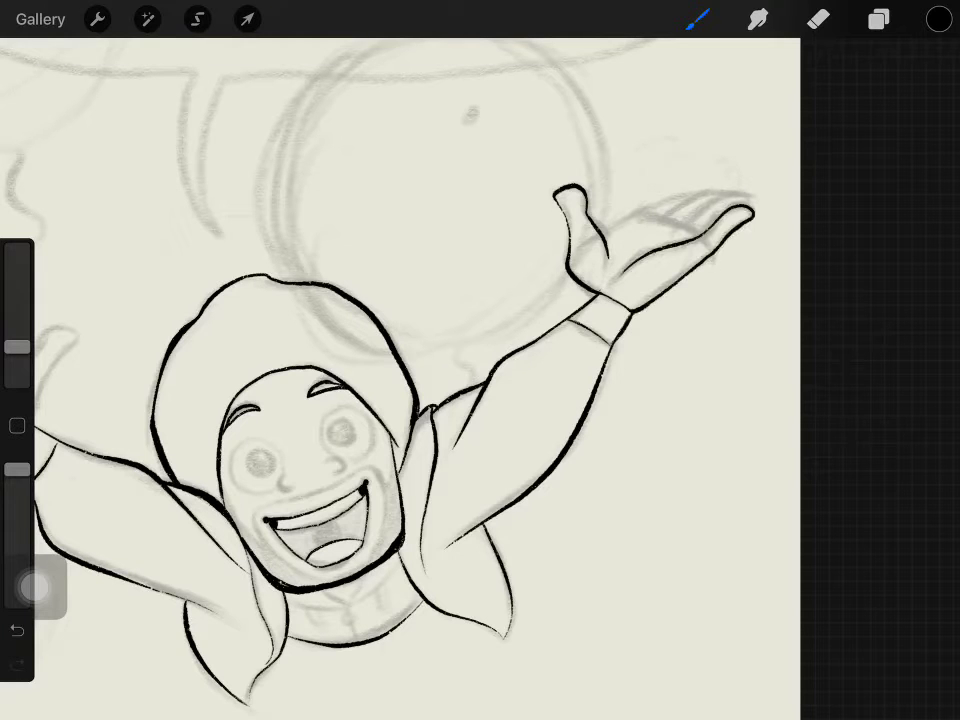
{"action": "scroll", "coordinate": [480, 360], "scroll_direction": "down", "scroll_amount": 3}
{"action": "scroll", "coordinate": [480, 360], "scroll_direction": "up", "scroll_amount": 3}
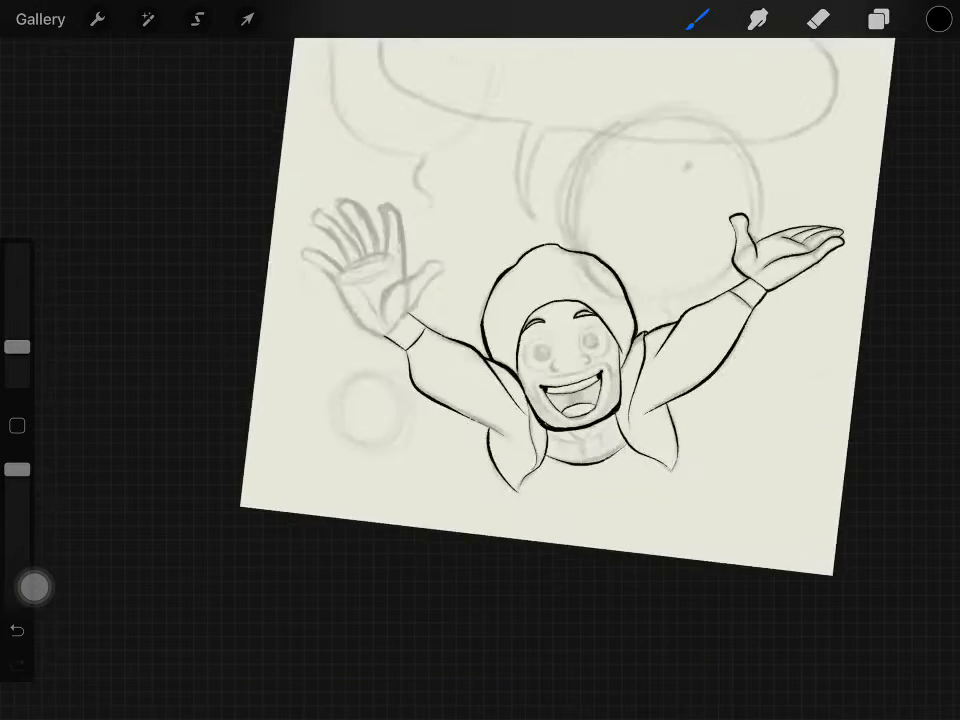
{"action": "scroll", "coordinate": [480, 360], "scroll_direction": "up", "scroll_amount": 2}
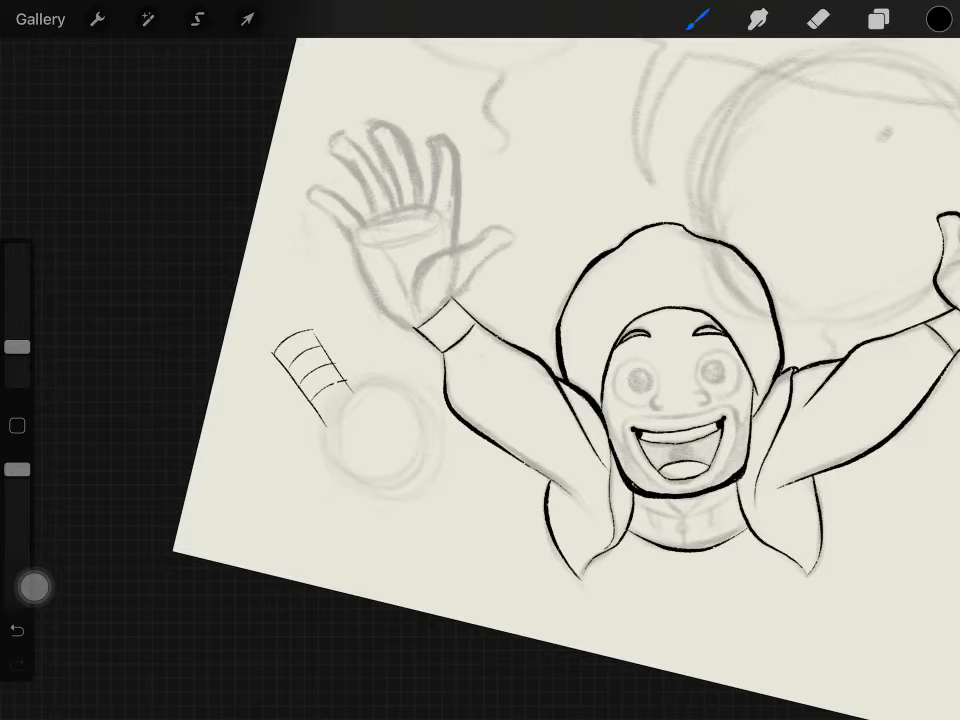
Undo the stray hatched marks and a short test stroke.
{"action": "key", "text": "ctrl+z"}
{"action": "left_click_drag", "start_coordinate": [285, 400], "coordinate": [320, 330]}
{"action": "key", "text": "ctrl+z"}
{"action": "scroll", "coordinate": [480, 360], "scroll_direction": "down", "scroll_amount": 3}
{"action": "scroll", "coordinate": [480, 360], "scroll_direction": "up", "scroll_amount": 3}
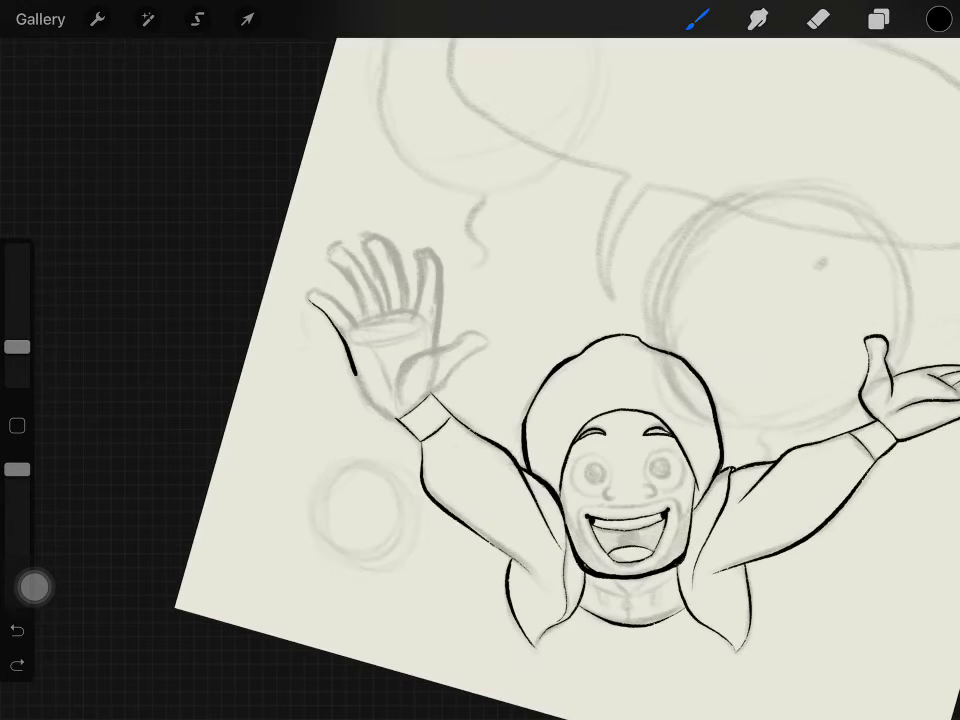
Ink the raised left hand's fingers, the hoodie neckline and its two drawstrings.
{"action": "left_click_drag", "start_coordinate": [386, 300], "coordinate": [438, 335]}
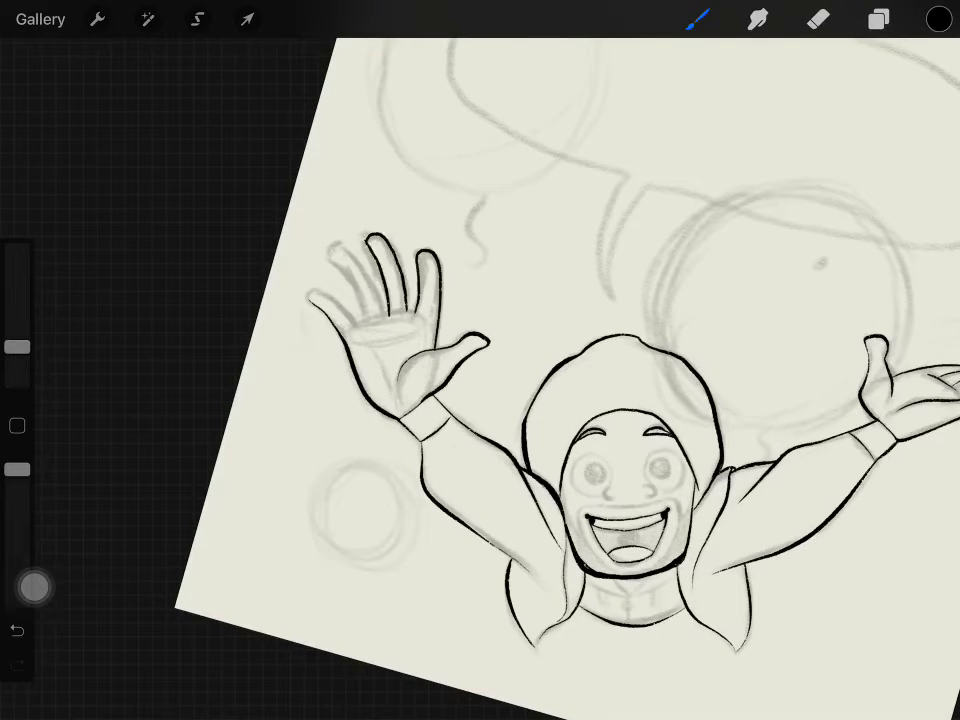
{"action": "key", "text": "ctrl+z"}
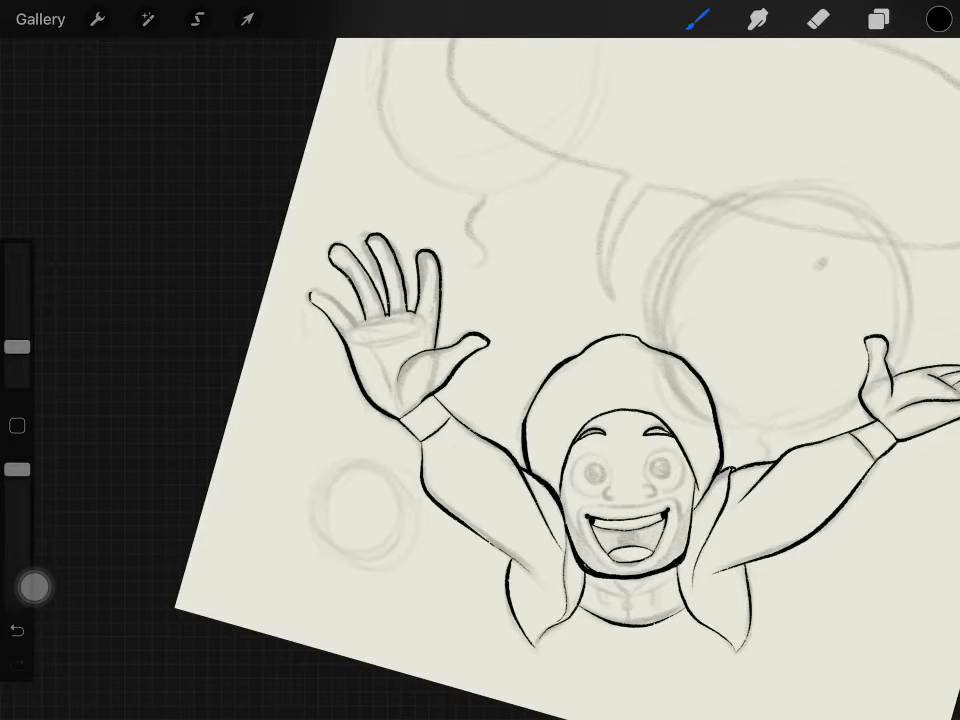
{"action": "scroll", "coordinate": [480, 360], "scroll_direction": "up", "scroll_amount": 2}
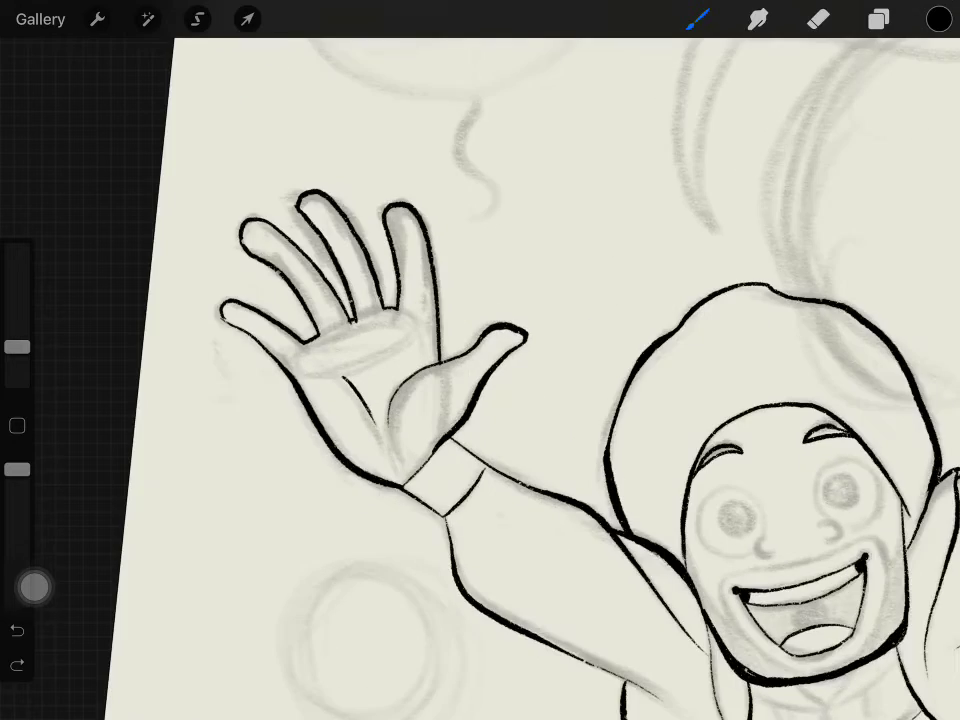
{"action": "scroll", "coordinate": [480, 360], "scroll_direction": "down", "scroll_amount": 5}
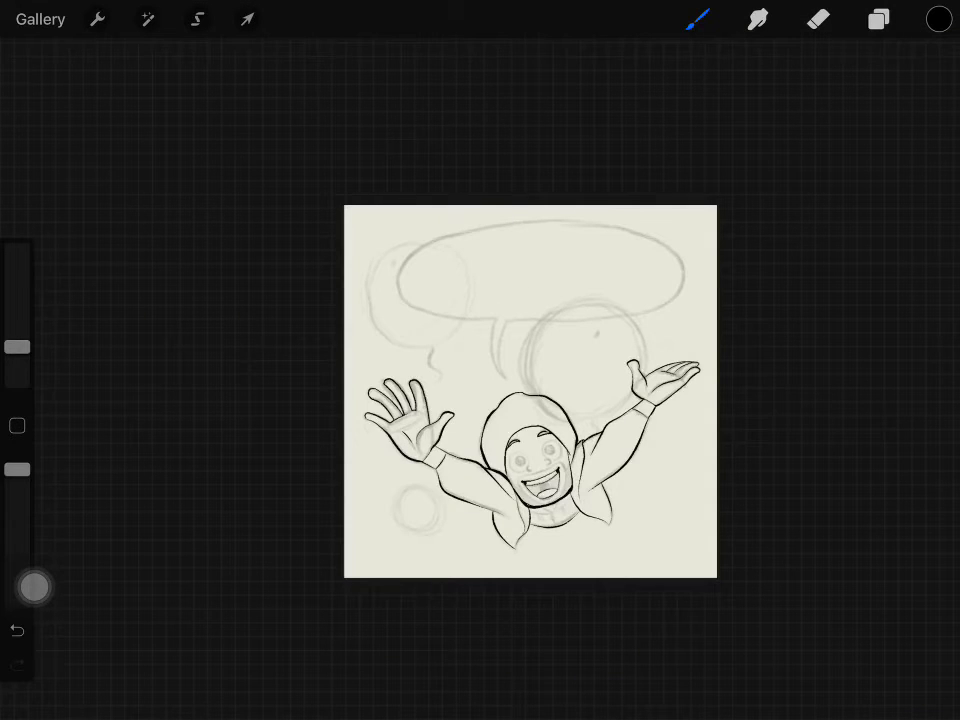
{"action": "scroll", "coordinate": [520, 440], "scroll_direction": "up", "scroll_amount": 2}
{"action": "scroll", "coordinate": [520, 440], "scroll_direction": "up", "scroll_amount": 3}
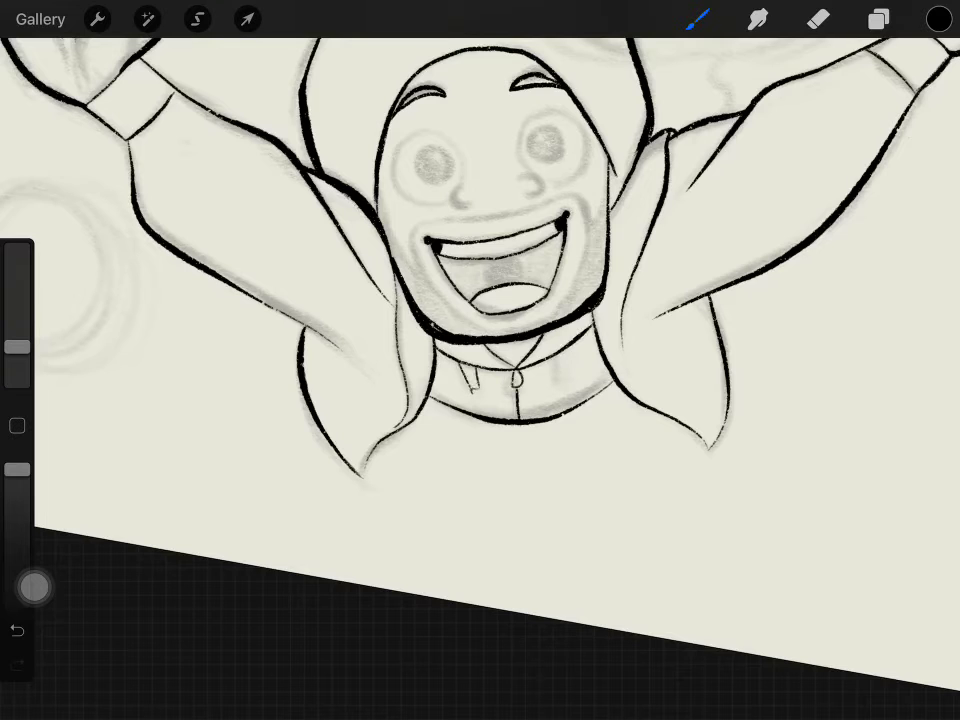
{"action": "scroll", "coordinate": [480, 360], "scroll_direction": "down", "scroll_amount": 3}
{"action": "scroll", "coordinate": [480, 360], "scroll_direction": "up", "scroll_amount": 3}
Select the second Layer 4 and sample a dark colour from the reference sheet.
{"action": "left_click", "coordinate": [878, 19]}
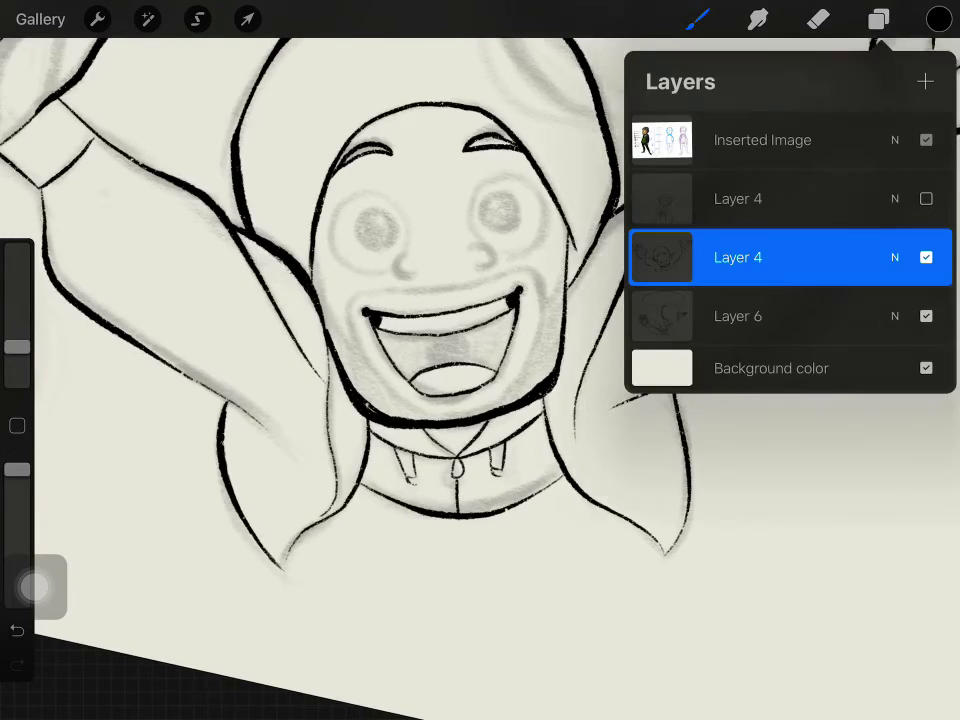
{"action": "left_click", "coordinate": [298, 330]}
{"action": "left_click", "coordinate": [938, 19]}
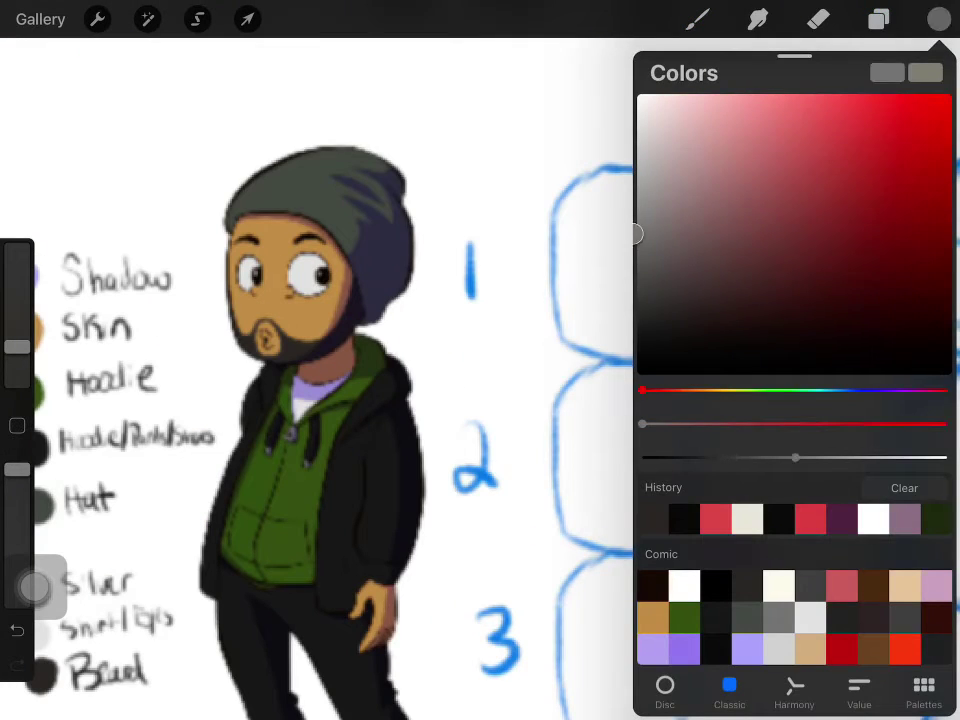
{"action": "left_click", "coordinate": [213, 252]}
{"action": "scroll", "coordinate": [400, 360], "scroll_direction": "down", "scroll_amount": 3}
{"action": "left_click", "coordinate": [878, 19]}
{"action": "left_click", "coordinate": [878, 19]}
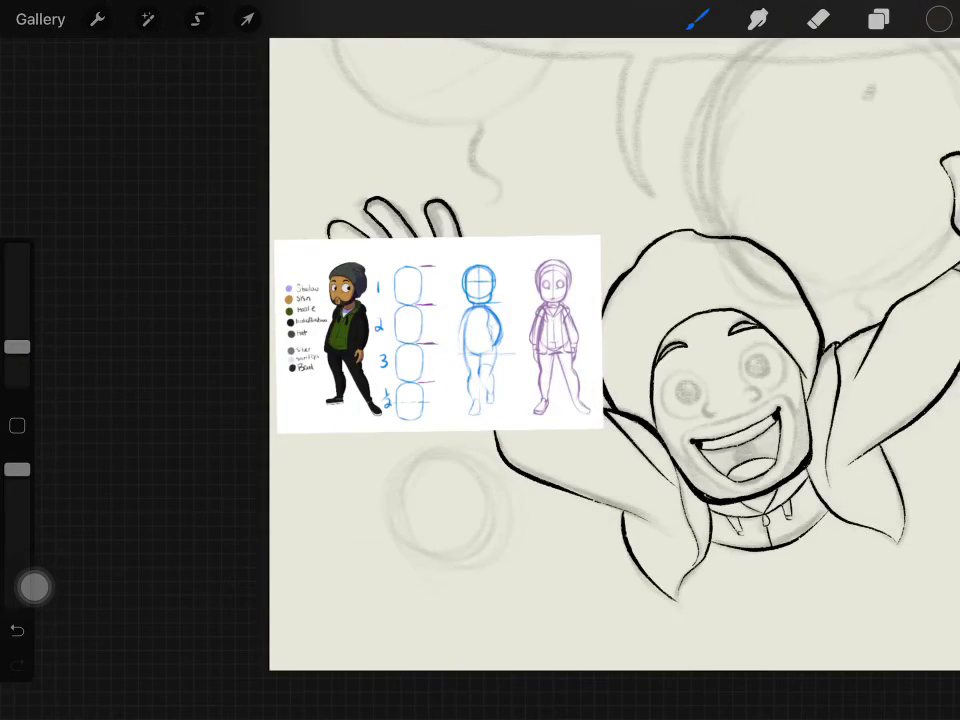
Open an earlier comic from the Gallery and sample its dark red, green and orange tones.
{"action": "left_click", "coordinate": [40, 19]}
{"action": "left_click", "coordinate": [840, 187]}
{"action": "left_click", "coordinate": [938, 19]}
{"action": "left_click_drag", "start_coordinate": [677, 390], "coordinate": [643, 390]}
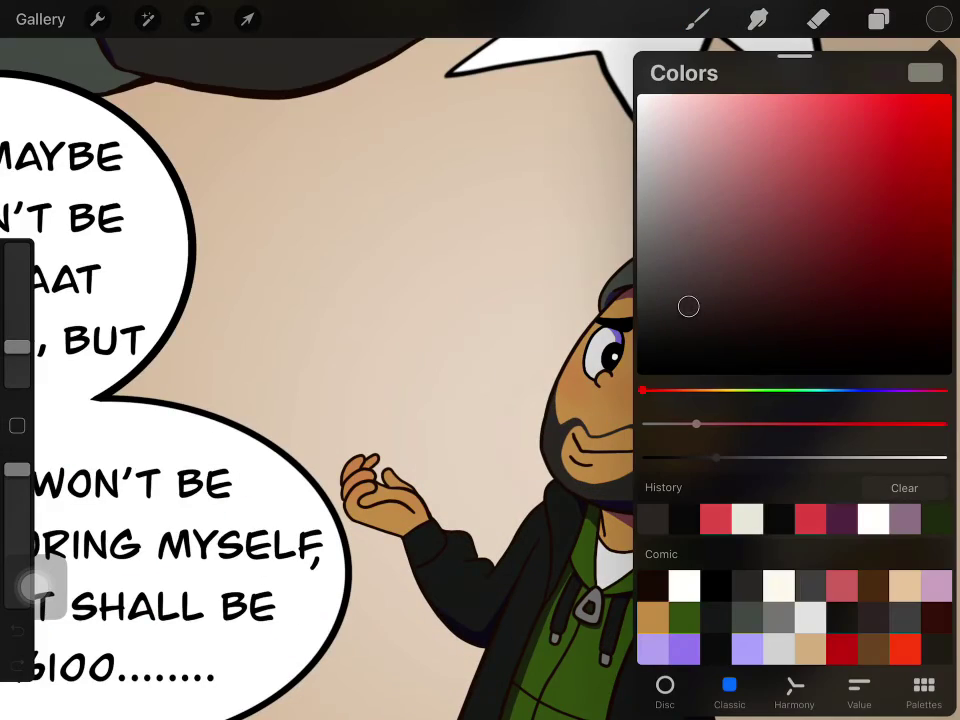
{"action": "left_click", "coordinate": [937, 518]}
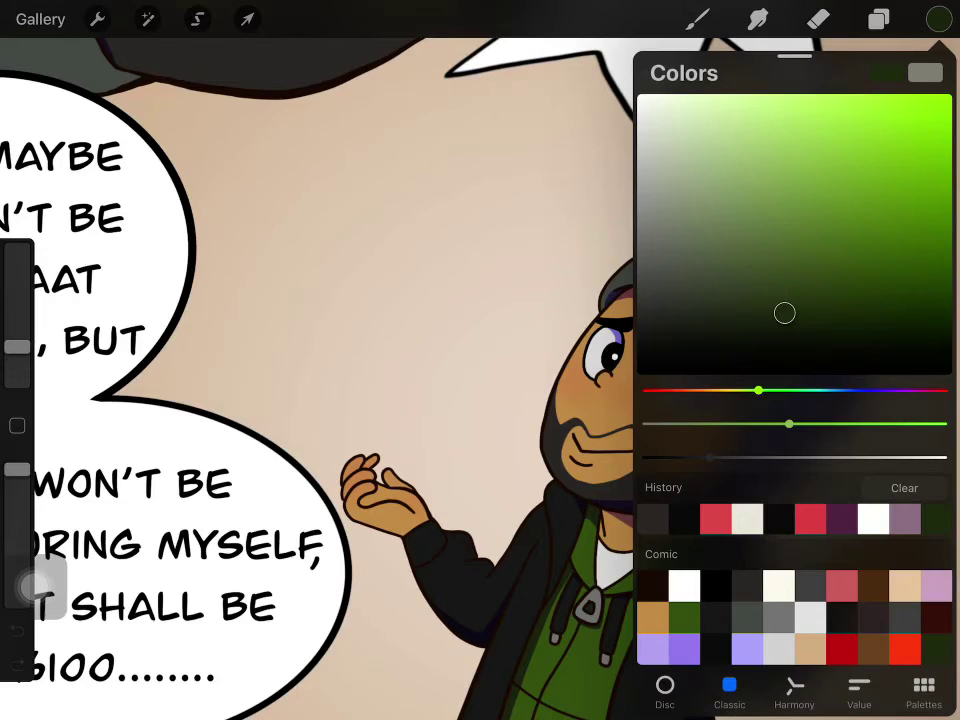
{"action": "left_click_drag", "start_coordinate": [758, 390], "coordinate": [677, 390]}
Reopen the cheering-man sketch, undo a trial moustache stroke, and check the active layer.
{"action": "left_click", "coordinate": [40, 19]}
{"action": "left_click", "coordinate": [118, 186]}
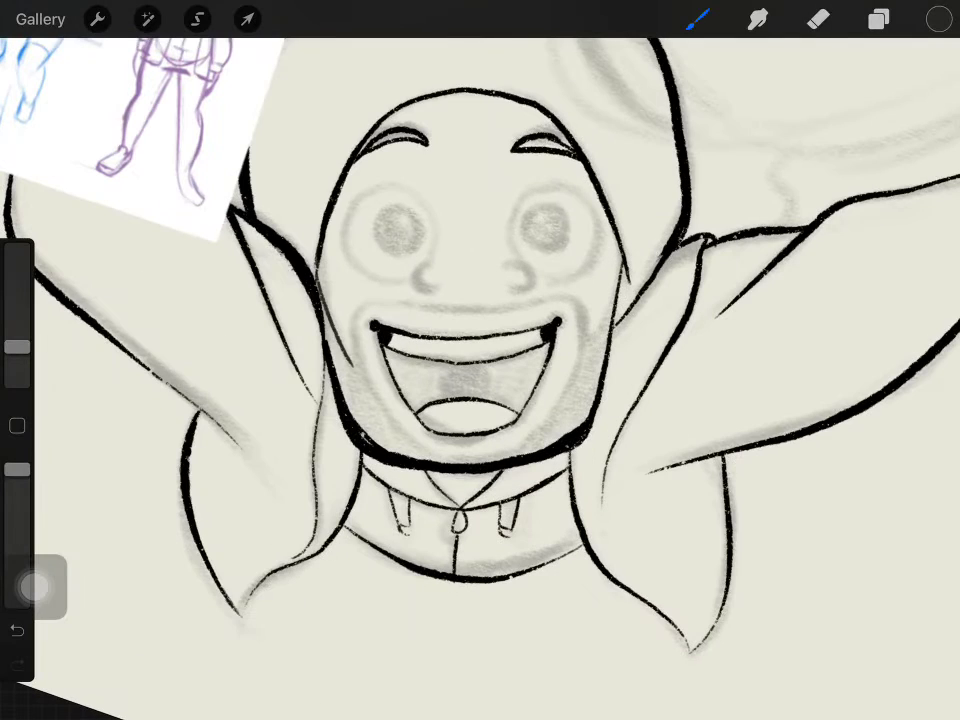
{"action": "left_click_drag", "start_coordinate": [358, 315], "coordinate": [555, 300]}
{"action": "left_click", "coordinate": [878, 19]}
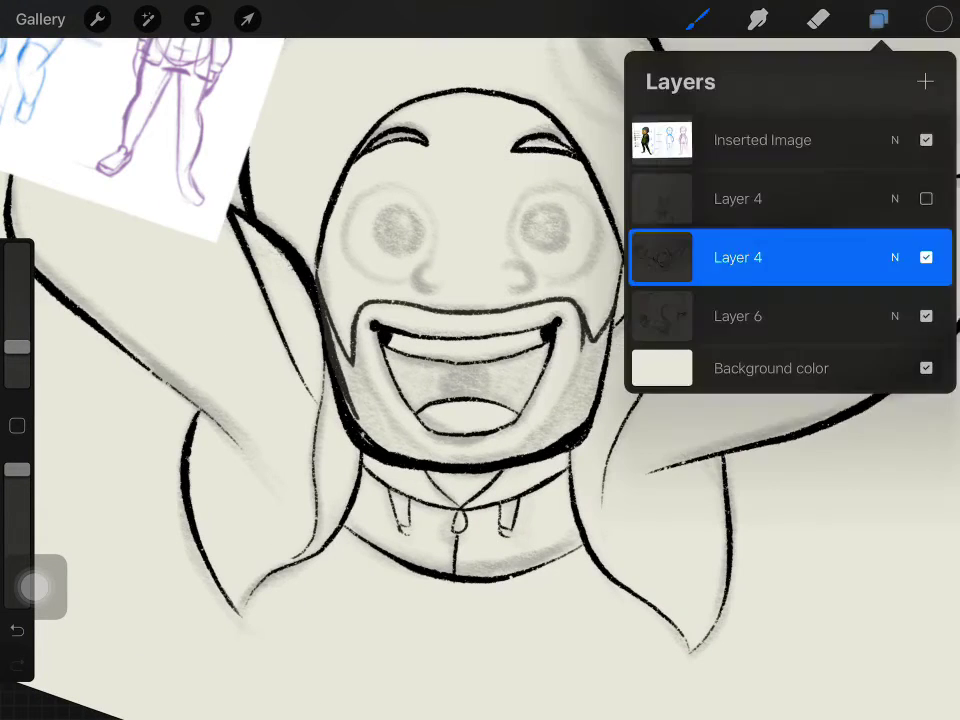
{"action": "key", "text": "ctrl+z"}
{"action": "scroll", "coordinate": [600, 360], "scroll_direction": "down", "scroll_amount": 5}
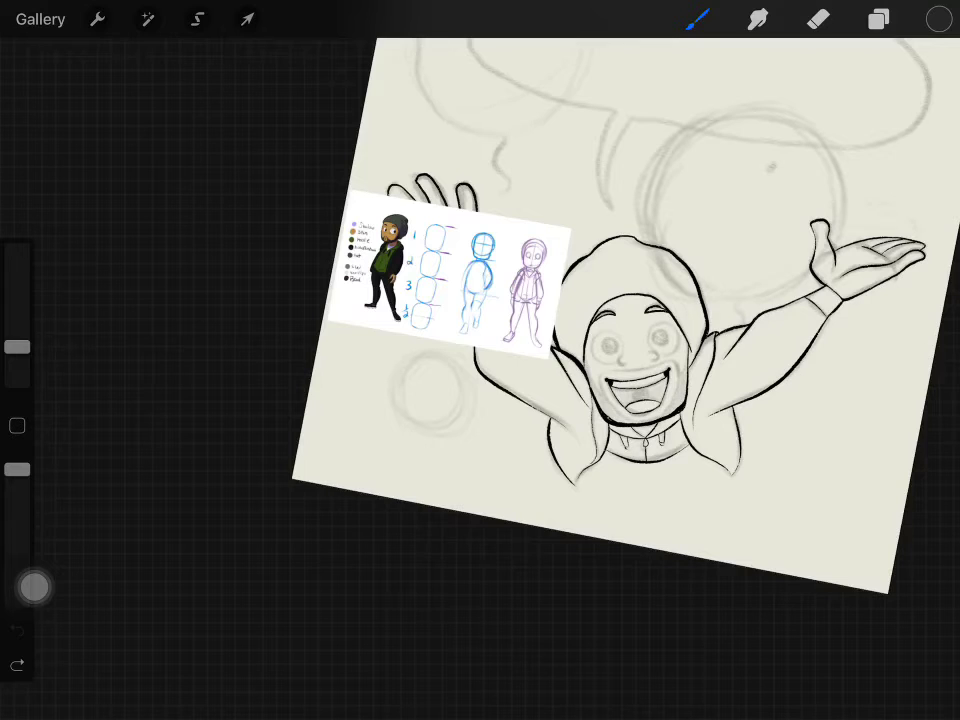
{"action": "left_click", "coordinate": [878, 19]}
Ink the moustache and jaw lines of the beard with the Dry Ink brush.
{"action": "left_click", "coordinate": [697, 19]}
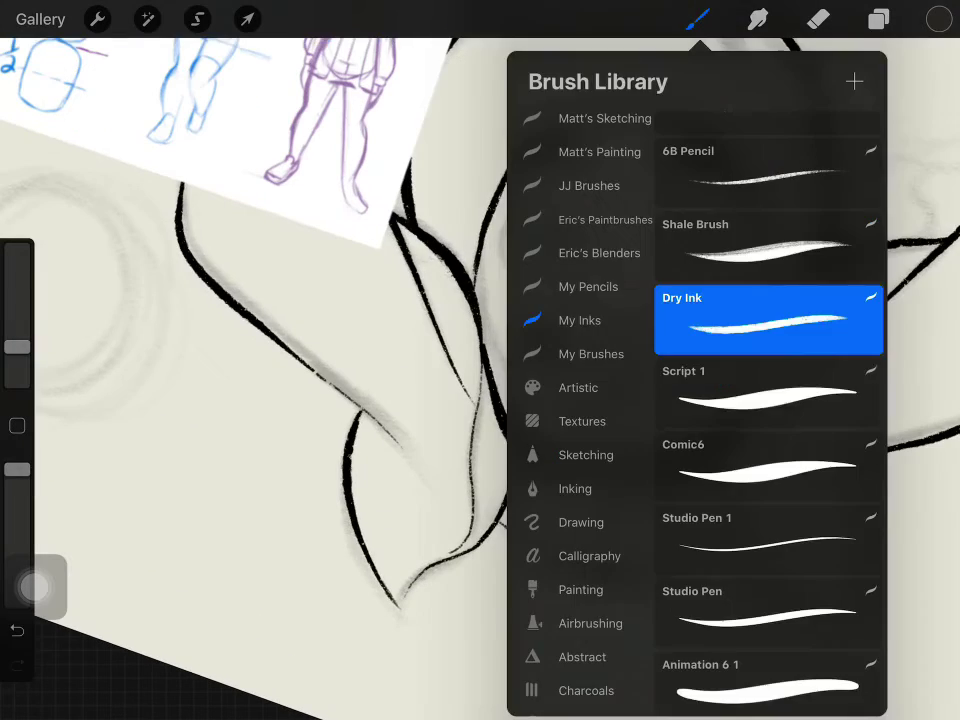
{"action": "left_click", "coordinate": [878, 19]}
{"action": "left_click", "coordinate": [878, 19]}
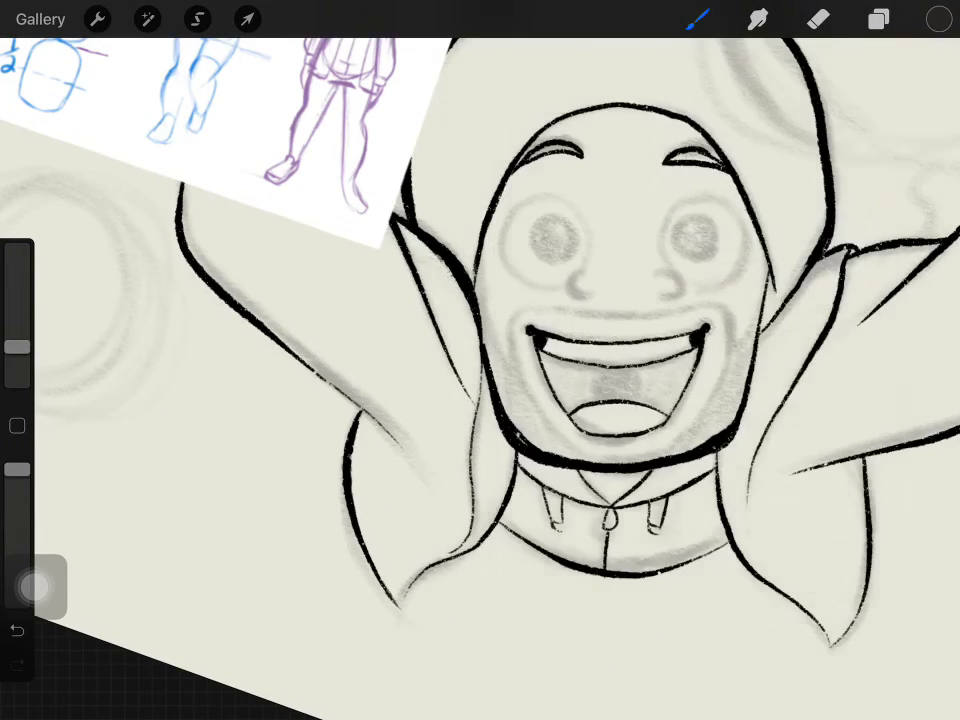
{"action": "left_click_drag", "start_coordinate": [514, 322], "coordinate": [676, 311]}
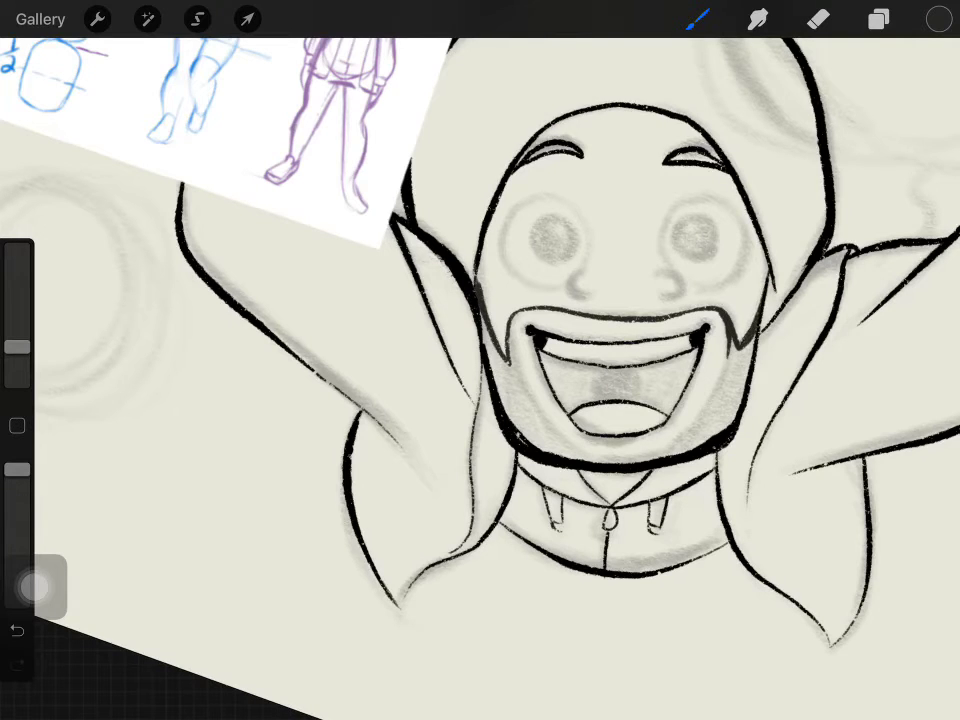
{"action": "left_click_drag", "start_coordinate": [510, 338], "coordinate": [756, 342]}
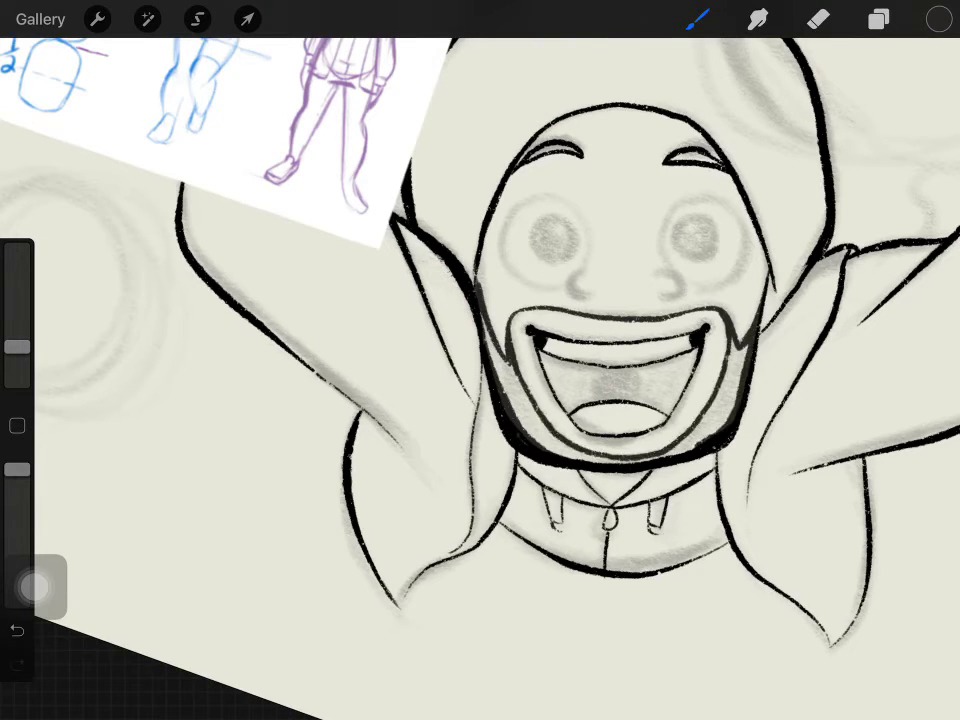
Fill the beard solid black, move Layer 6 up one place, and pick a dark red-brown ink.
{"action": "left_click_drag", "start_coordinate": [939, 19], "coordinate": [731, 396]}
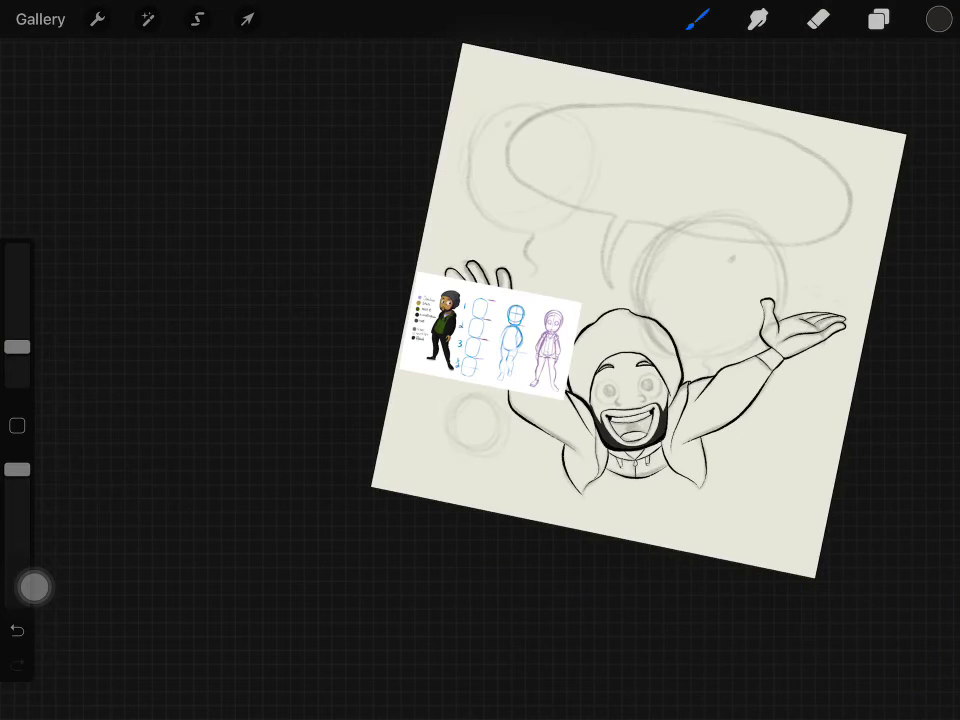
{"action": "left_click", "coordinate": [879, 19]}
{"action": "left_click_drag", "start_coordinate": [729, 315], "coordinate": [729, 257]}
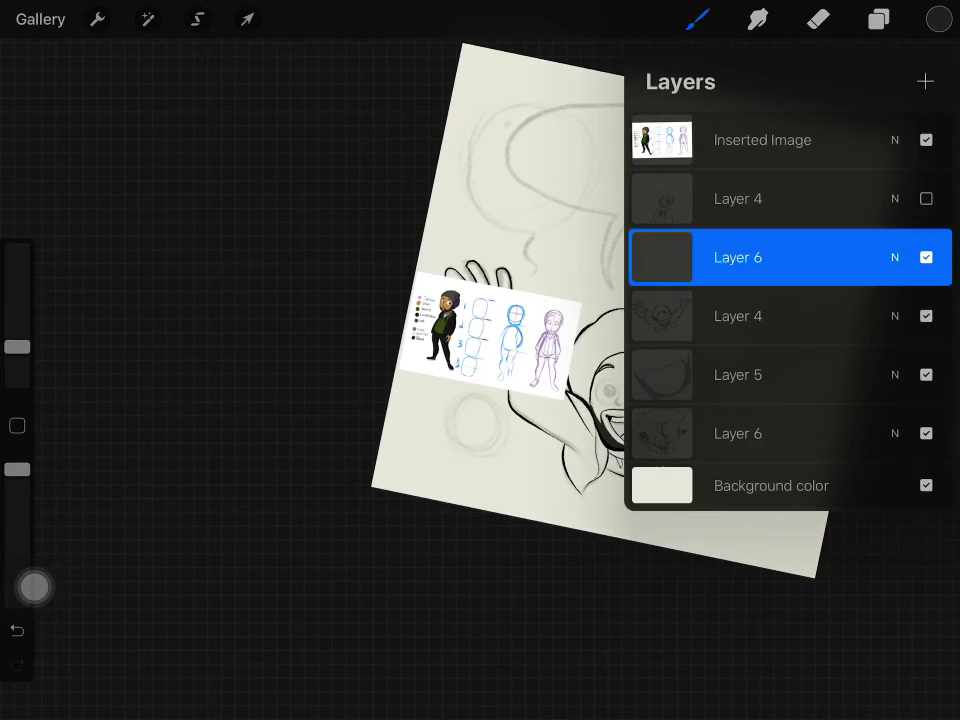
{"action": "left_click", "coordinate": [939, 19]}
{"action": "left_click", "coordinate": [550, 340]}
{"action": "left_click", "coordinate": [939, 19]}
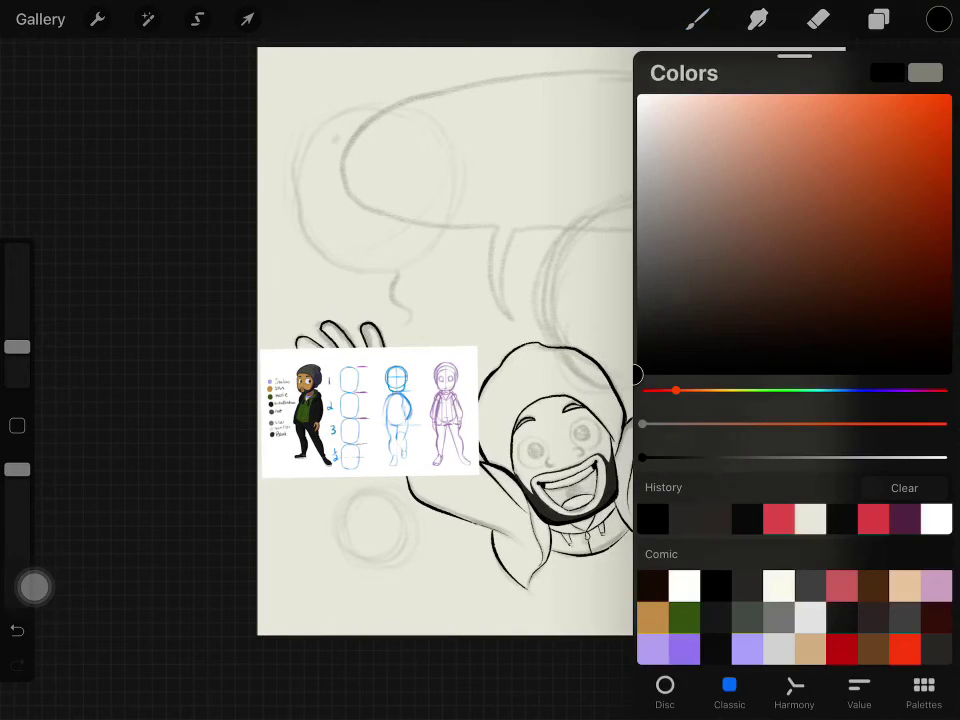
{"action": "left_click", "coordinate": [879, 19]}
Choose the SquarePants brush from the personal set and select Layer 4 for inking.
{"action": "left_click", "coordinate": [698, 19]}
{"action": "left_click", "coordinate": [698, 19]}
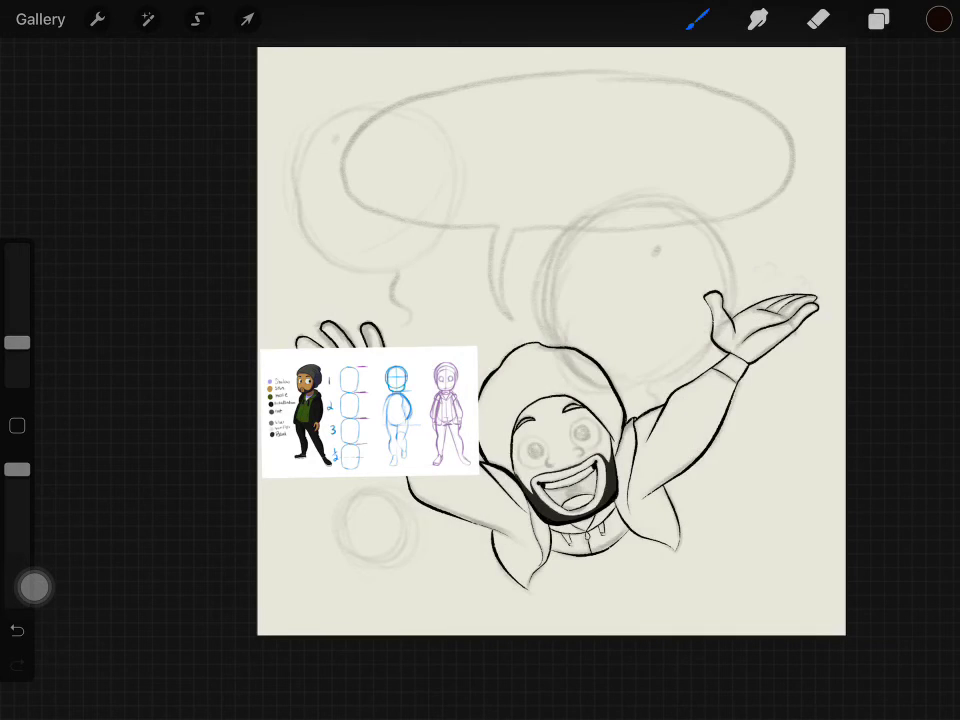
{"action": "left_click", "coordinate": [698, 19]}
{"action": "left_click", "coordinate": [698, 19]}
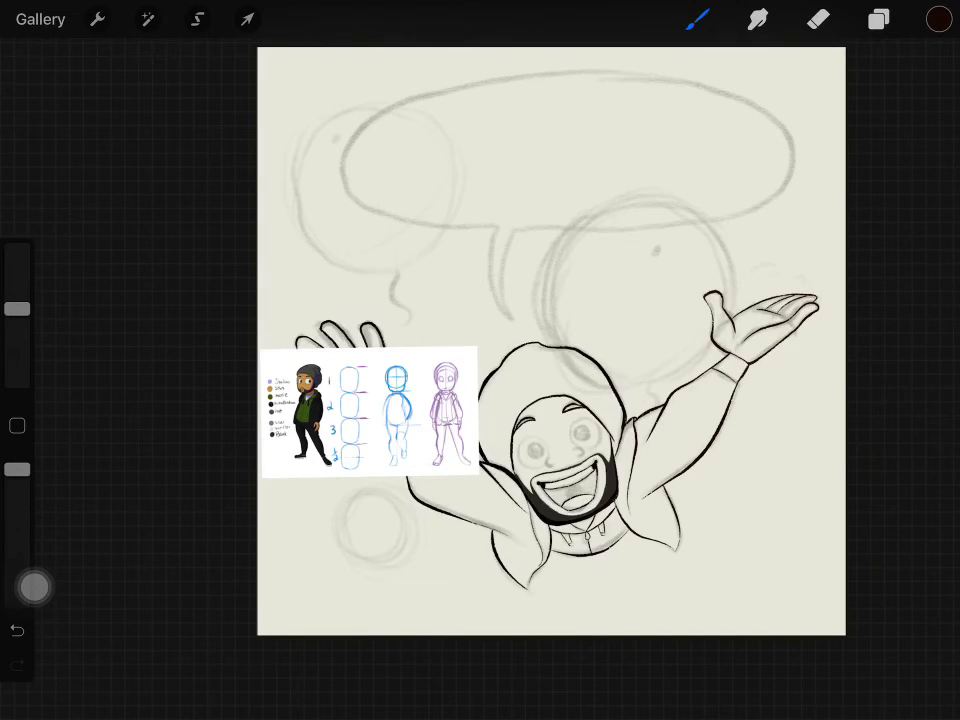
{"action": "left_click", "coordinate": [879, 19]}
{"action": "left_click", "coordinate": [698, 19]}
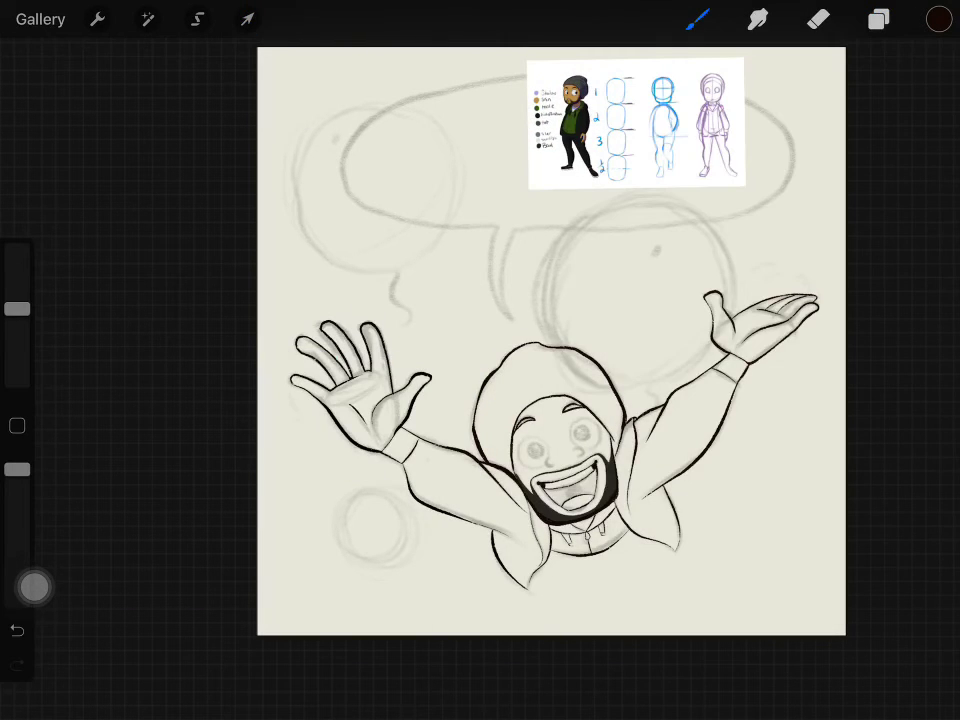
{"action": "scroll", "coordinate": [403, 466], "scroll_direction": "up", "scroll_amount": 5}
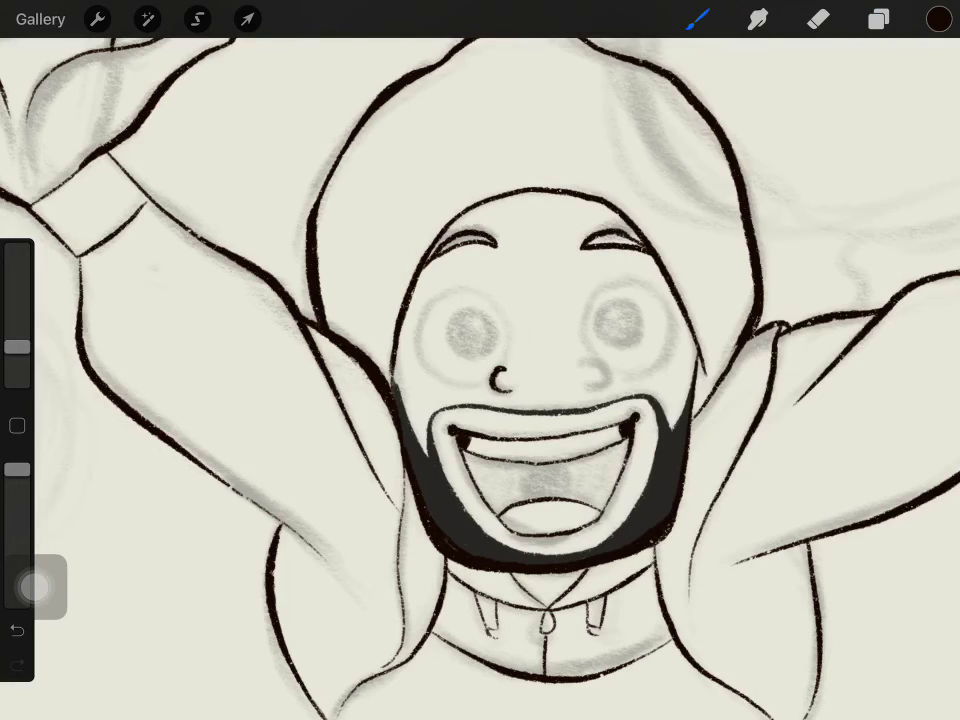
Undo the bold nose stroke, circle the left eye in black, and place a mirrored copy on the right eye.
{"action": "key", "text": "ctrl+z"}
{"action": "left_click", "coordinate": [939, 18]}
{"action": "left_click_drag", "start_coordinate": [437, 301], "coordinate": [425, 378]}
{"action": "left_click", "coordinate": [197, 19]}
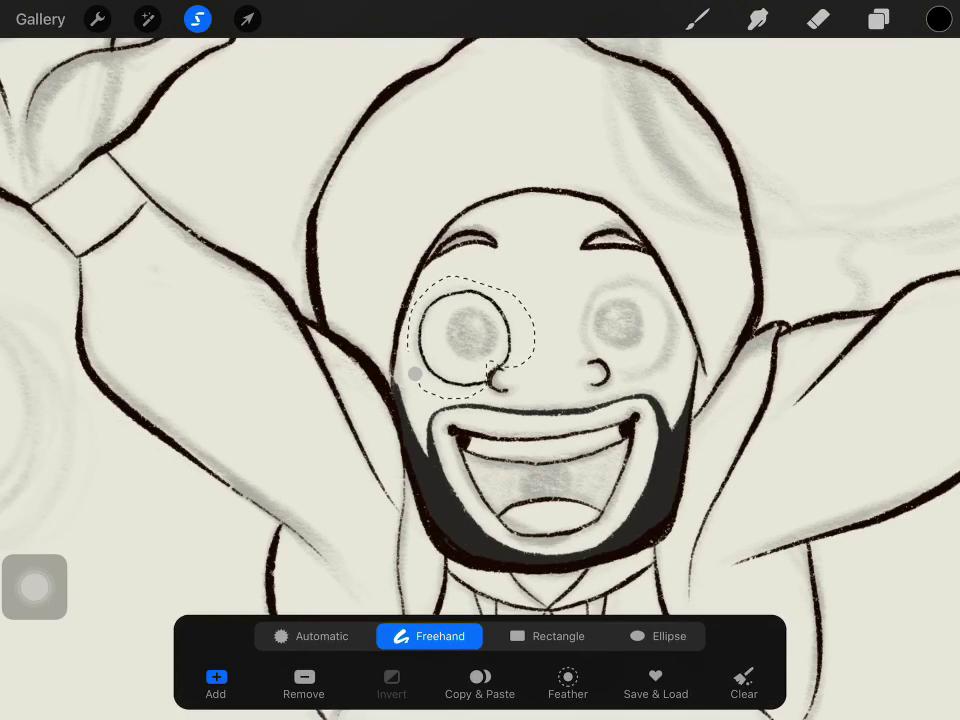
{"action": "left_click", "coordinate": [97, 19]}
{"action": "left_click", "coordinate": [247, 19]}
{"action": "left_click_drag", "start_coordinate": [465, 335], "coordinate": [625, 322]}
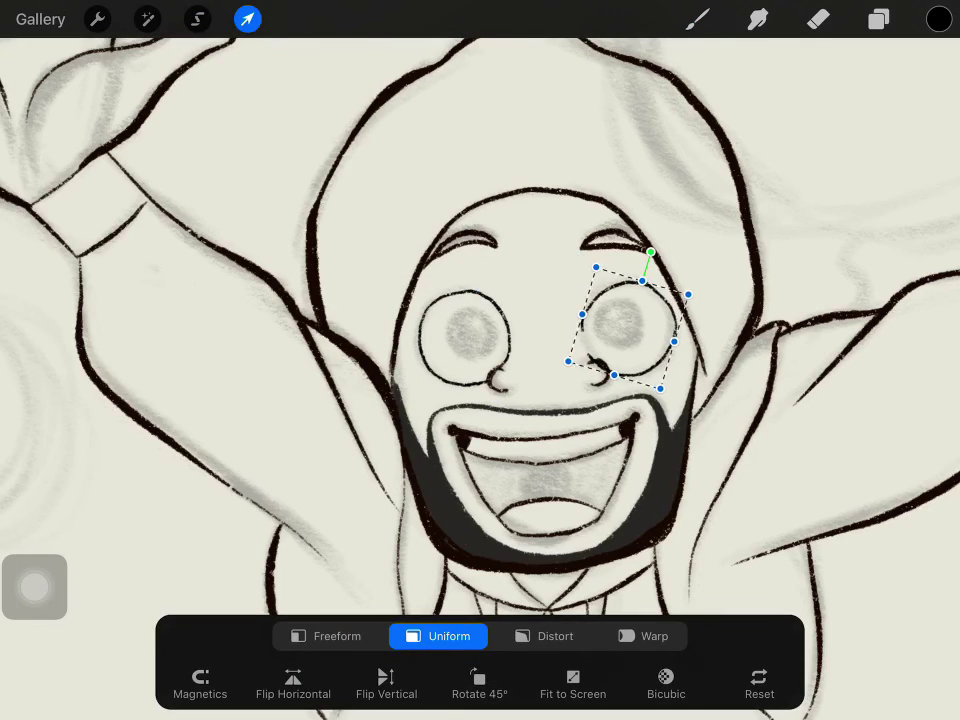
{"action": "left_click", "coordinate": [293, 685]}
{"action": "left_click", "coordinate": [697, 19]}
Erase and redraw the small curl under the right eye.
{"action": "left_click", "coordinate": [817, 19]}
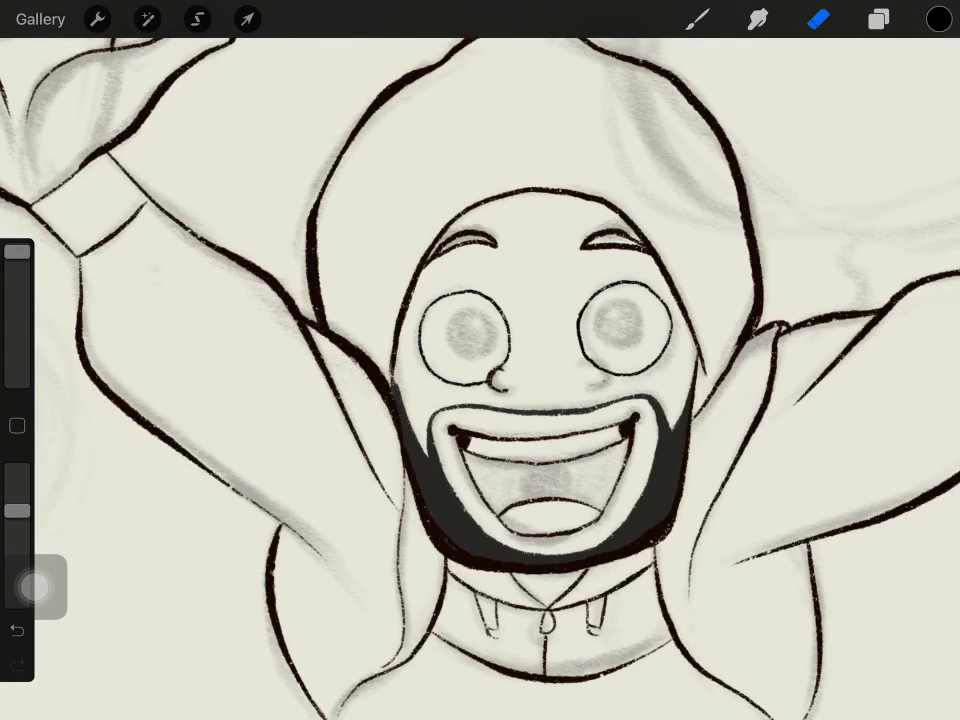
{"action": "left_click_drag", "start_coordinate": [17, 251], "coordinate": [17, 279]}
{"action": "left_click_drag", "start_coordinate": [590, 372], "coordinate": [606, 378]}
{"action": "left_click", "coordinate": [697, 19]}
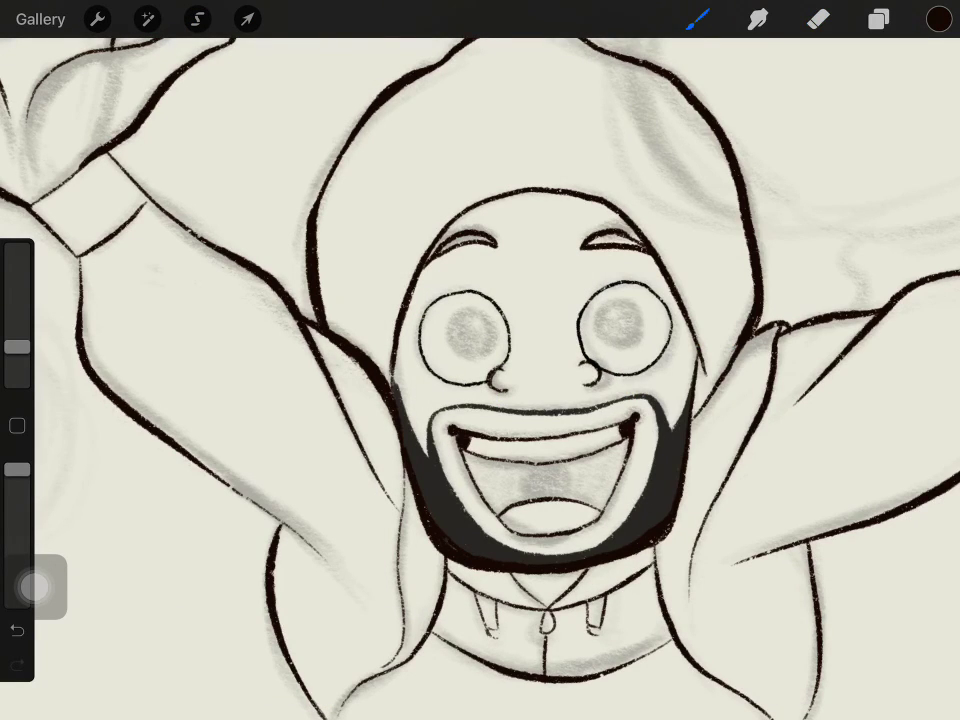
Try black pupils in both eyes, undoing them while adjusting brush opacity and size.
{"action": "left_click", "coordinate": [938, 19]}
{"action": "left_click", "coordinate": [697, 19]}
{"action": "left_click_drag", "start_coordinate": [471, 310], "coordinate": [470, 312]}
{"action": "left_click_drag", "start_coordinate": [938, 19], "coordinate": [471, 331]}
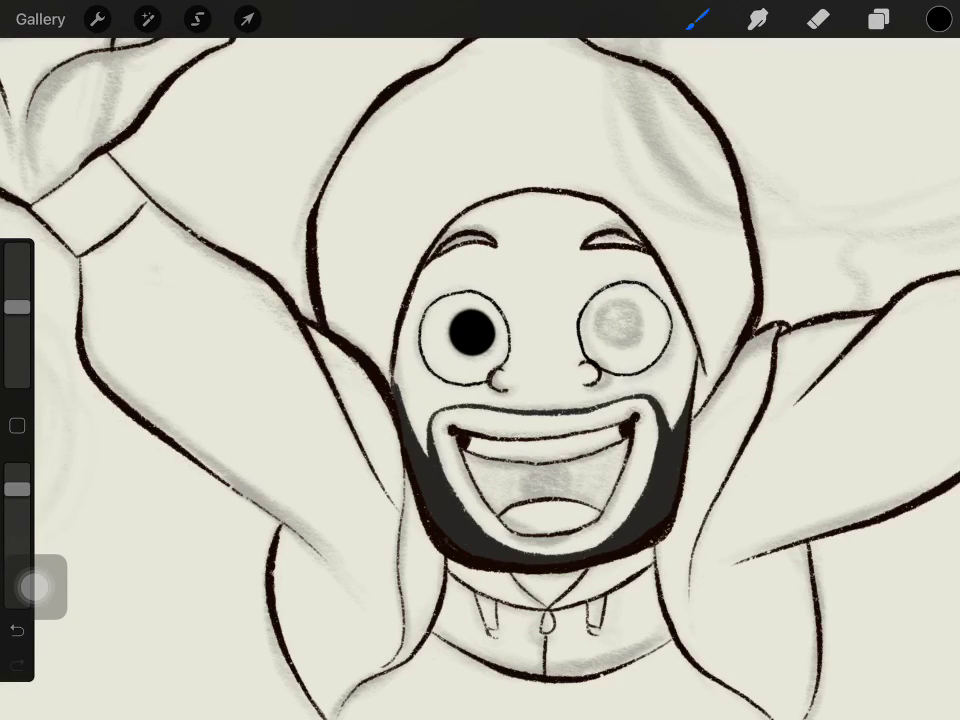
{"action": "left_click_drag", "start_coordinate": [612, 318], "coordinate": [620, 324]}
{"action": "key", "text": "ctrl+z"}
{"action": "key", "text": "ctrl+z"}
{"action": "left_click_drag", "start_coordinate": [17, 488], "coordinate": [17, 469]}
{"action": "left_click_drag", "start_coordinate": [472, 333], "coordinate": [475, 336]}
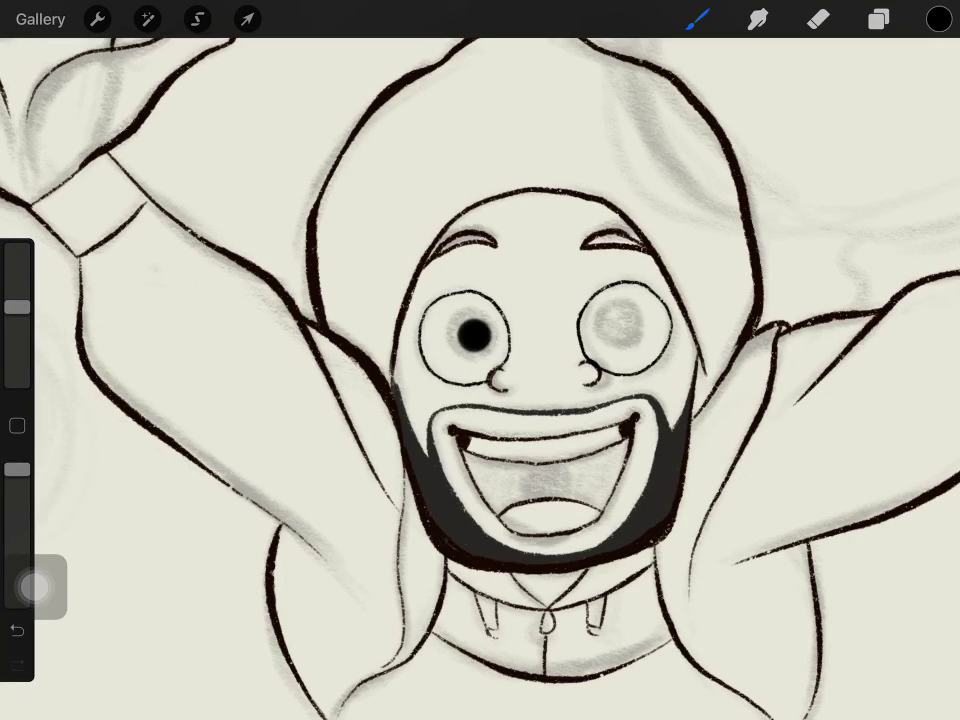
{"action": "key", "text": "ctrl+z"}
{"action": "left_click", "coordinate": [697, 19]}
{"action": "left_click", "coordinate": [697, 19]}
{"action": "mouse_move", "coordinate": [17, 307]}
{"action": "left_mouse_down"}
{"action": "mouse_move", "coordinate": [17, 248]}
{"action": "mouse_move", "coordinate": [17, 369]}
{"action": "left_mouse_up"}
Draw a perfect-circle black left pupil and switch the colour to white for highlights.
{"action": "left_click", "coordinate": [878, 19]}
{"action": "left_click", "coordinate": [197, 19]}
{"action": "left_click", "coordinate": [697, 19]}
{"action": "left_click", "coordinate": [456, 324]}
{"action": "key", "text": "ctrl+z"}
{"action": "left_click_drag", "start_coordinate": [472, 310], "coordinate": [473, 311]}
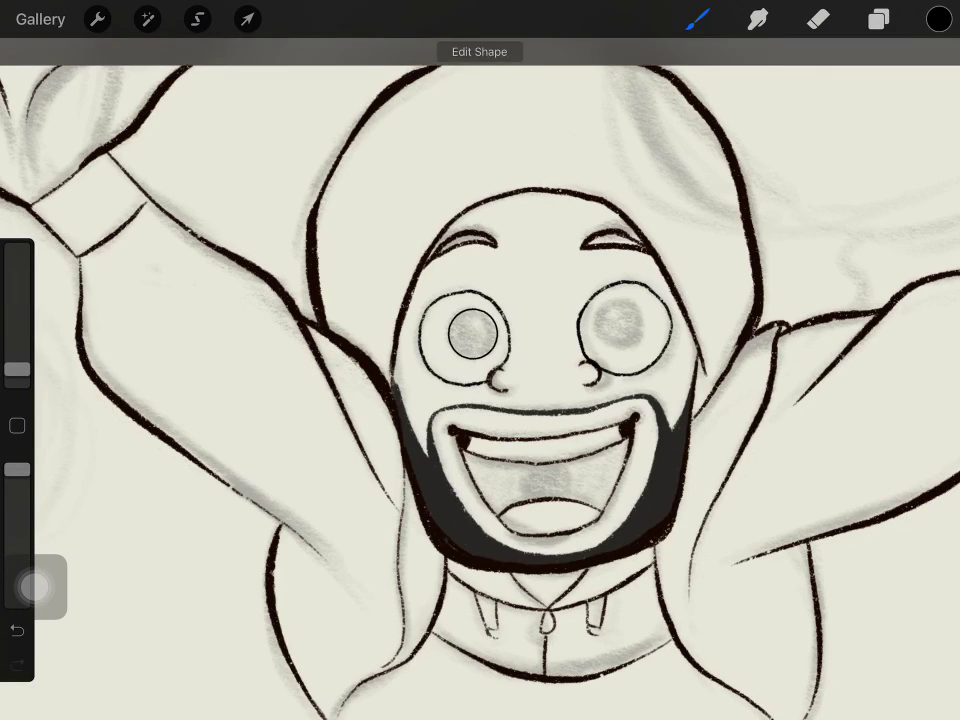
{"action": "left_click", "coordinate": [938, 19]}
{"action": "mouse_move", "coordinate": [938, 19]}
{"action": "left_mouse_down"}
{"action": "mouse_move", "coordinate": [472, 333]}
{"action": "mouse_move", "coordinate": [484, 329]}
{"action": "mouse_move", "coordinate": [442, 307]}
{"action": "mouse_move", "coordinate": [617, 320]}
{"action": "left_mouse_up"}
{"action": "left_click", "coordinate": [681, 581]}
{"action": "left_click", "coordinate": [938, 19]}
Duplicate the left pupil onto the right eye and fit the whole drawing to the screen.
{"action": "left_click", "coordinate": [197, 19]}
{"action": "left_click", "coordinate": [480, 681]}
{"action": "left_click", "coordinate": [97, 19]}
{"action": "left_click", "coordinate": [247, 19]}
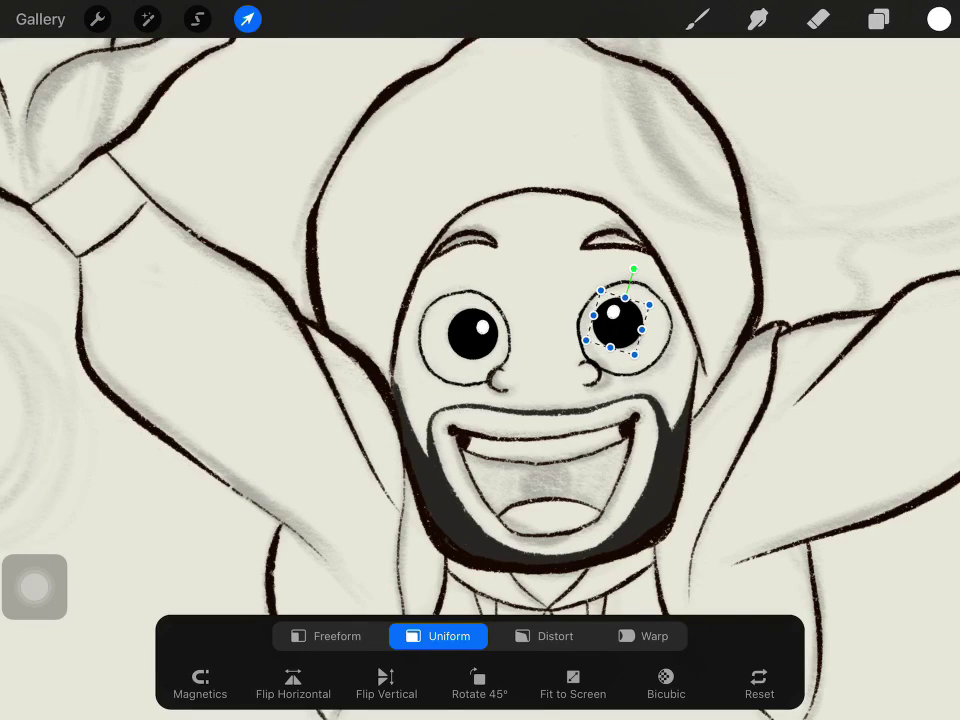
{"action": "left_click", "coordinate": [697, 19]}
{"action": "key", "text": "ctrl+0"}
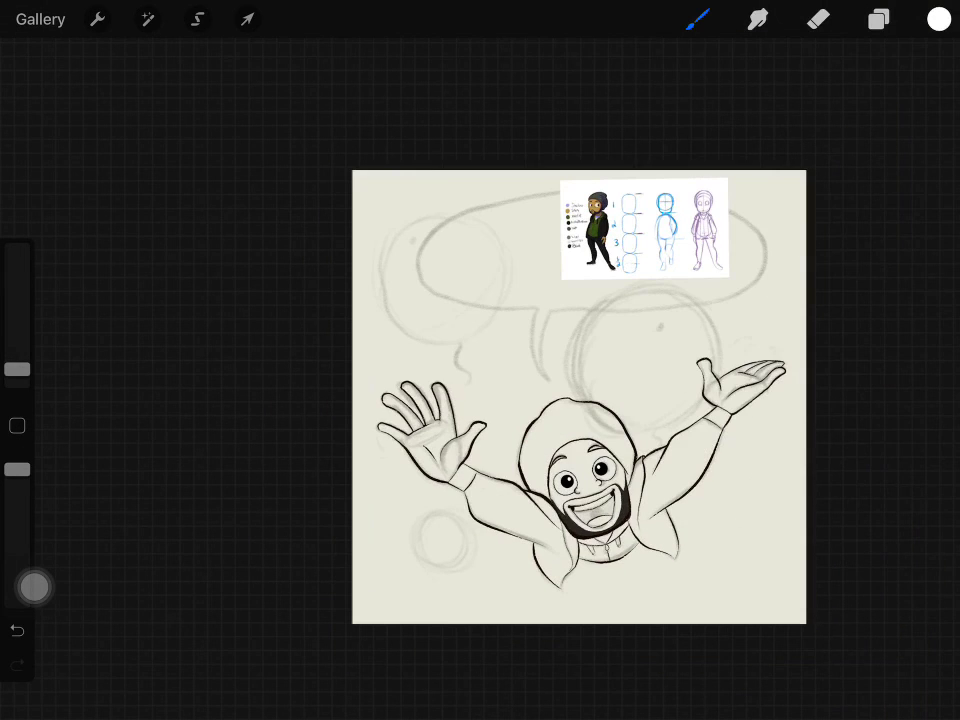